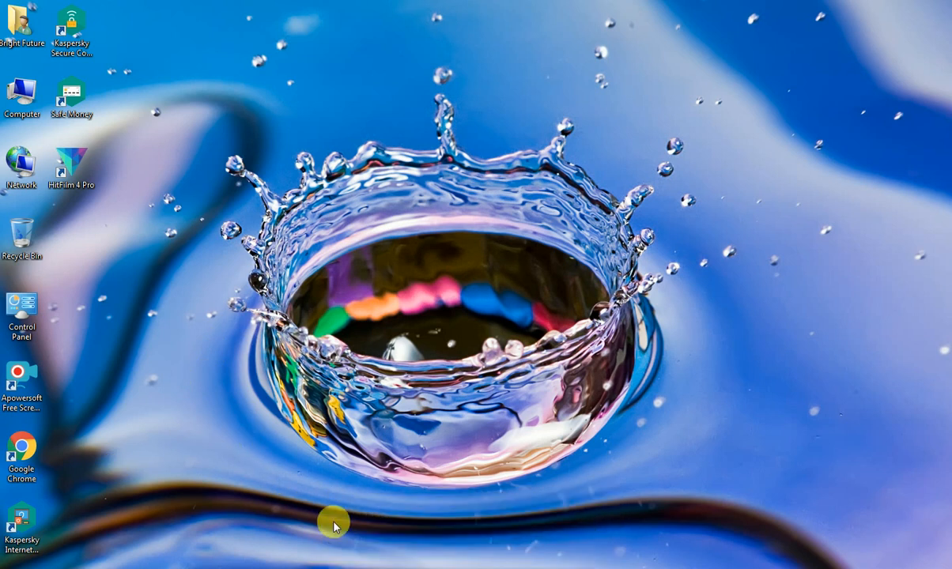
right_click(252, 242)
click(281, 281)
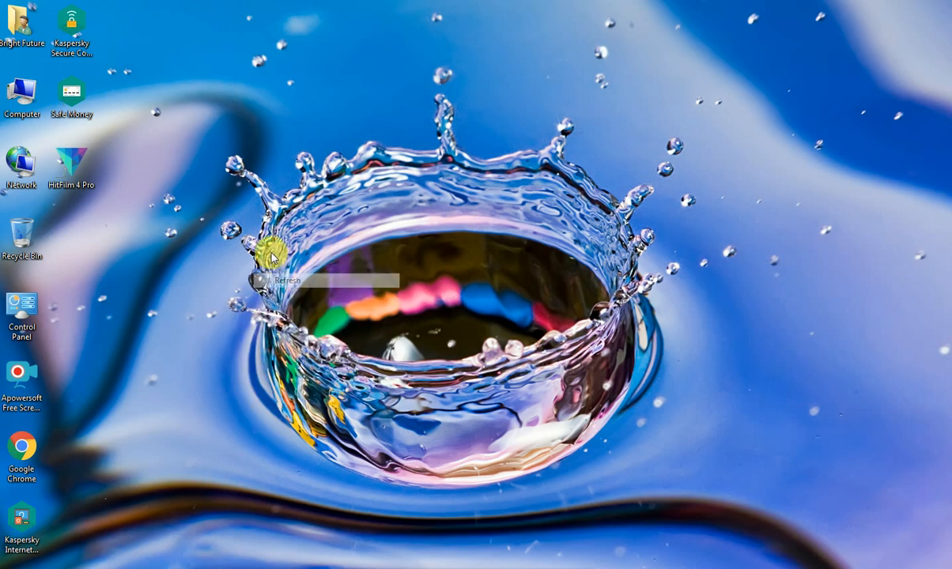
right_click(314, 229)
click(342, 268)
right_click(317, 239)
click(344, 276)
right_click(332, 251)
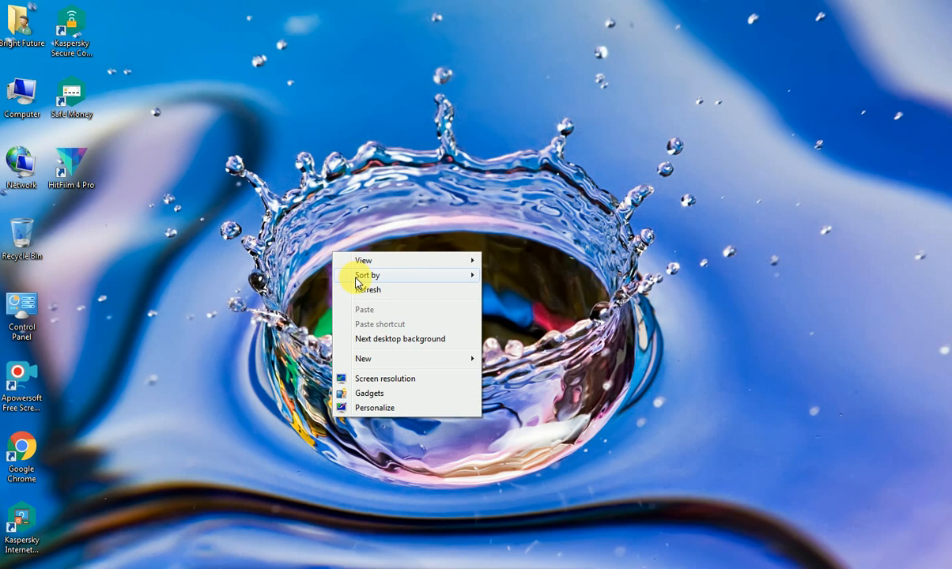
click(351, 289)
right_click(343, 253)
click(351, 286)
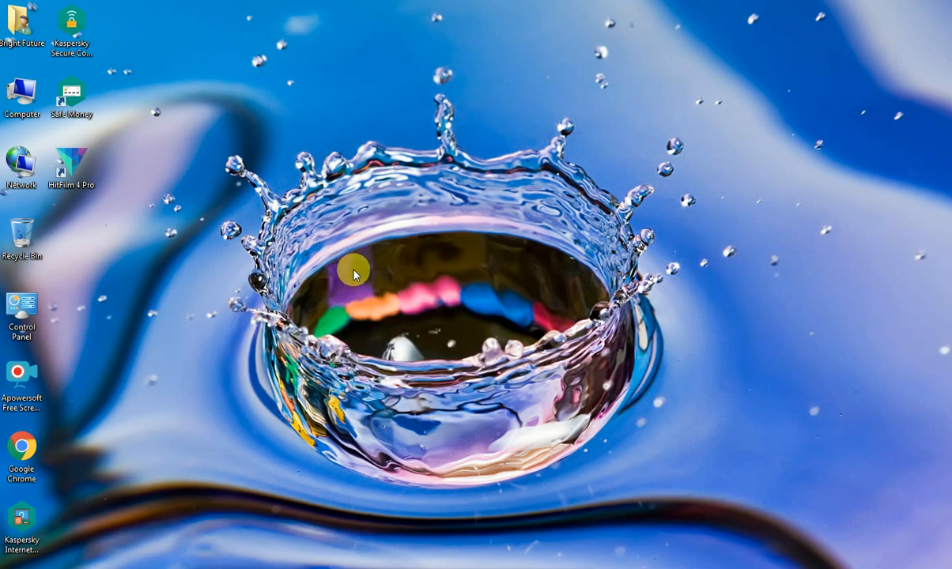
right_click(349, 264)
click(380, 305)
right_click(366, 271)
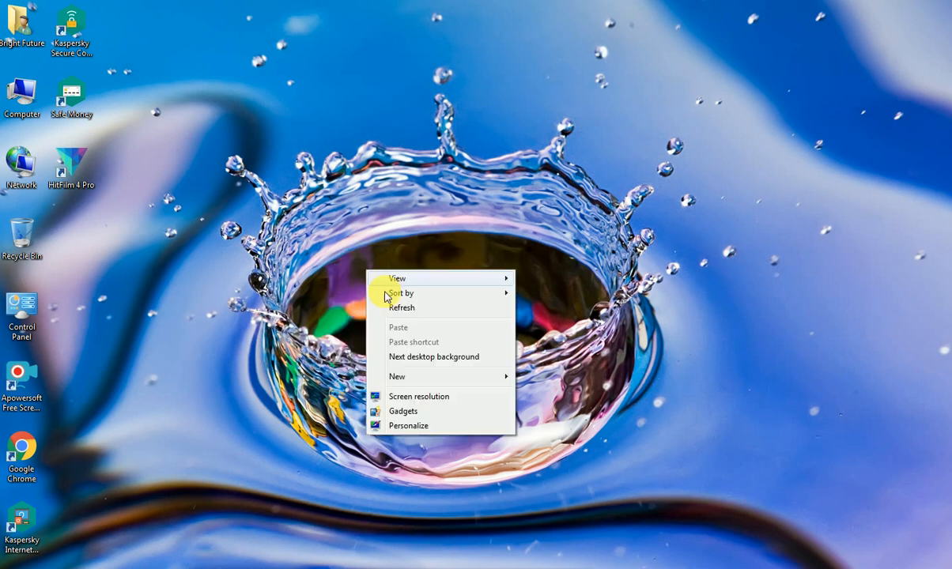
click(389, 306)
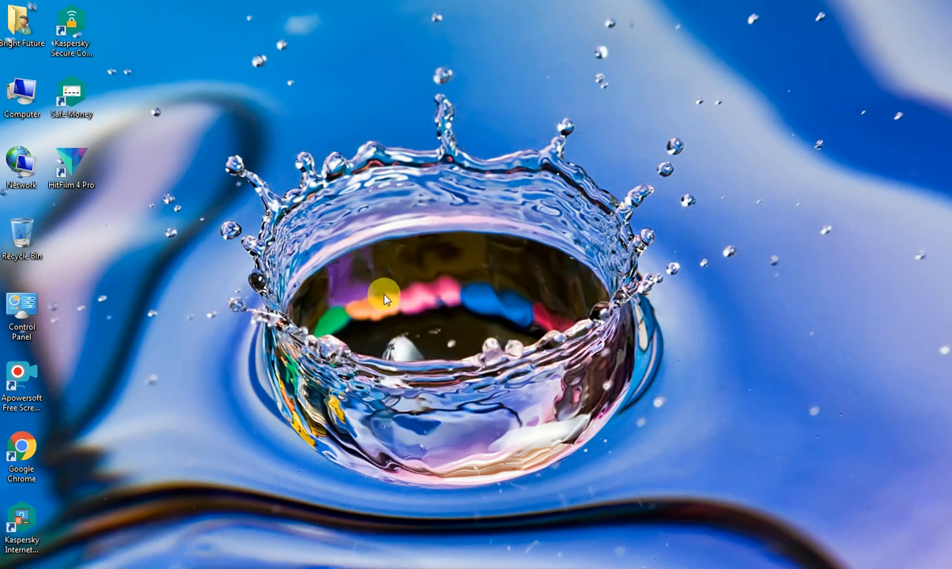
right_click(348, 269)
click(376, 305)
- Launch Microsoft Office Word 2007 and maximize its window
click(16, 566)
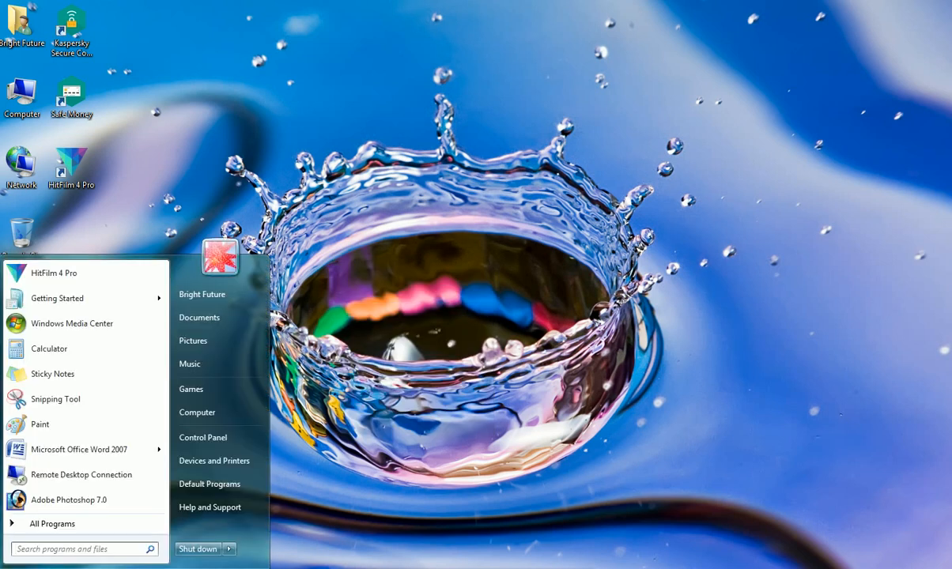
click(87, 457)
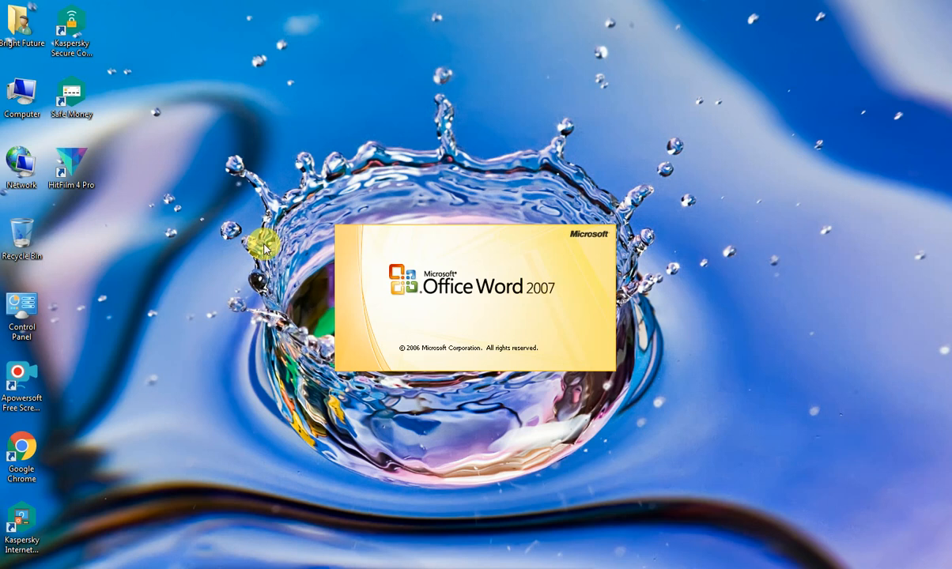
right_click(277, 162)
click(290, 193)
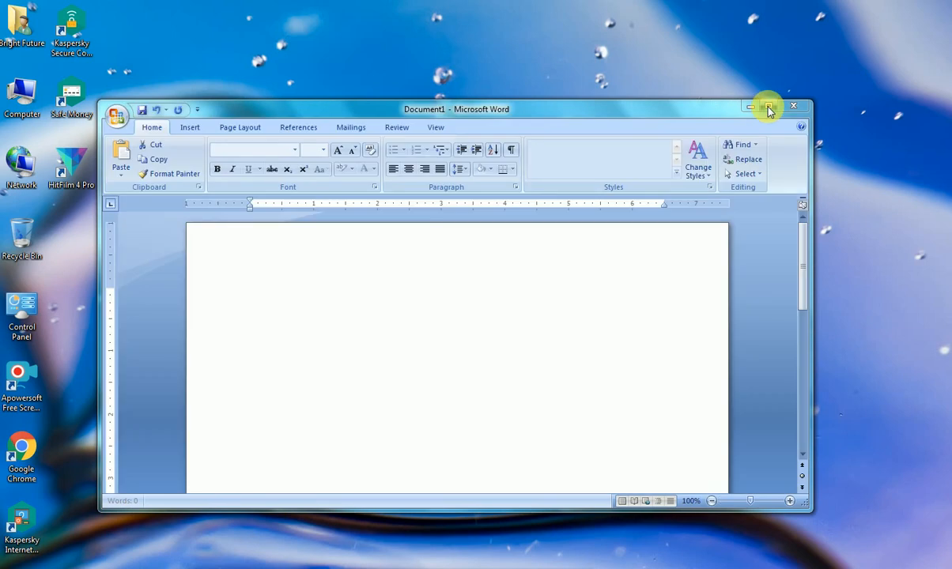
click(767, 106)
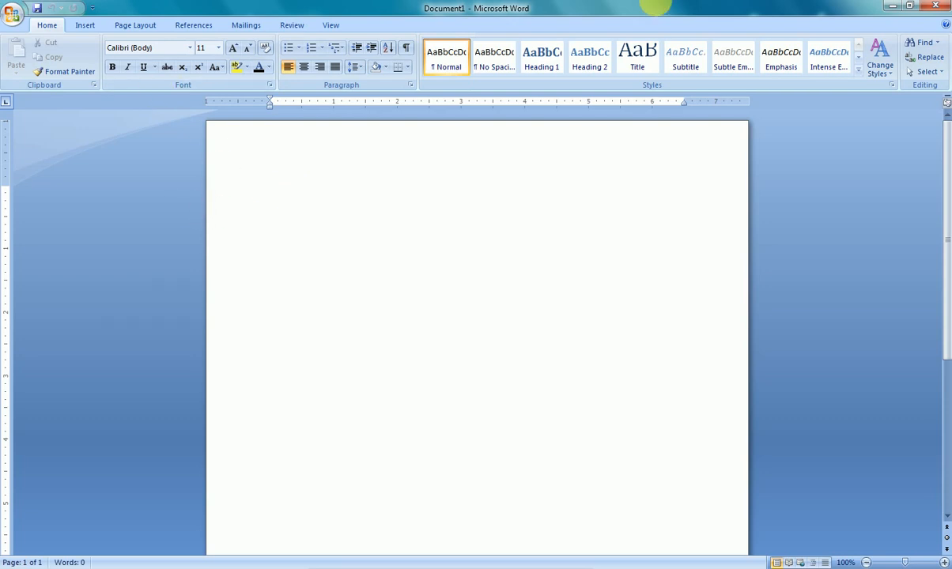
- Draw a Donut shape about 4.52" high and 4.44" wide on the upper part of the blank page
click(87, 26)
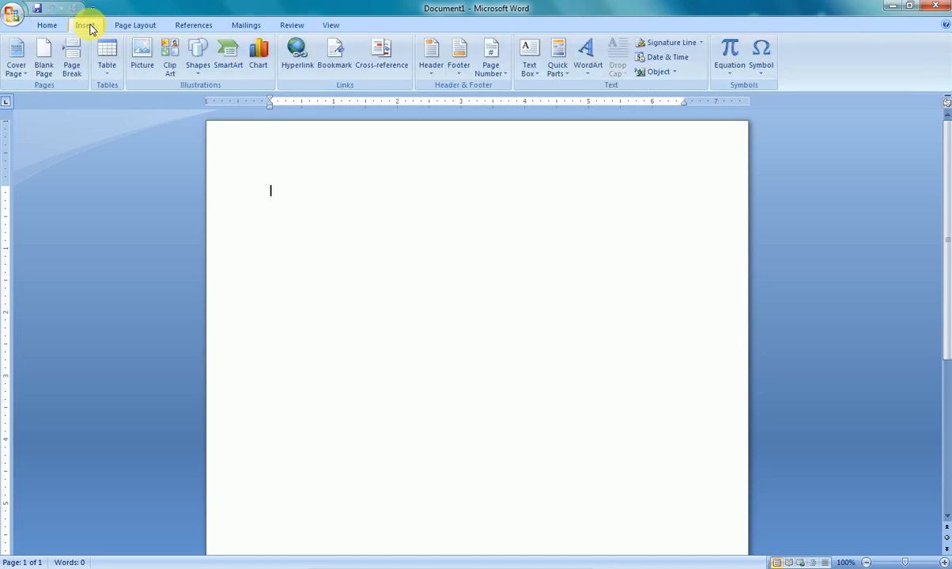
click(196, 66)
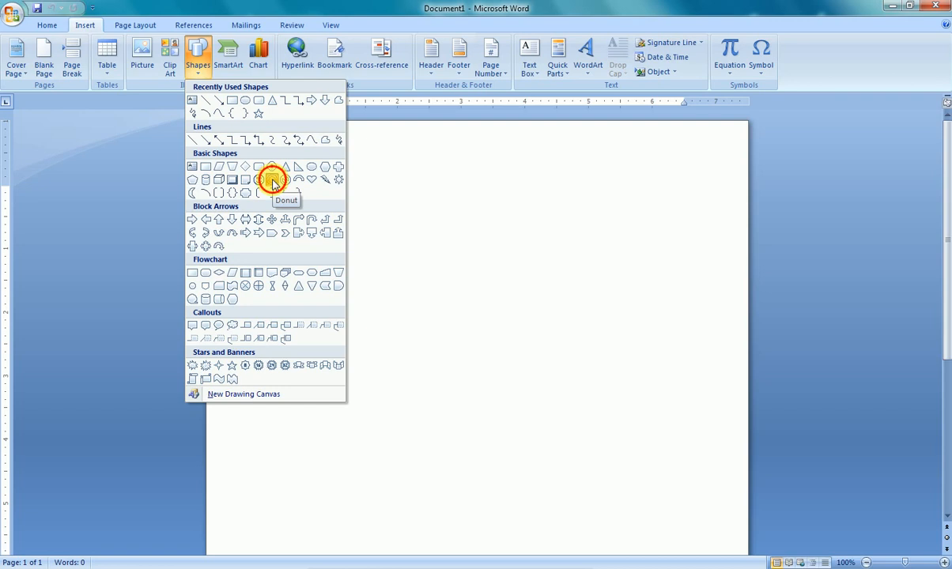
click(275, 184)
drag(601, 417, 615, 460)
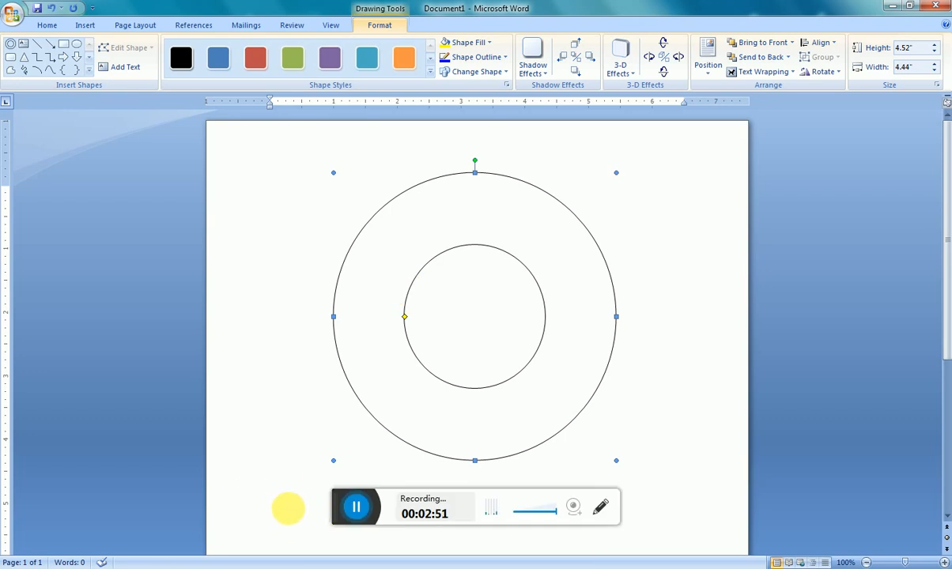
- Enlarge the donut's inner circle slightly to make the ring narrower
click(315, 469)
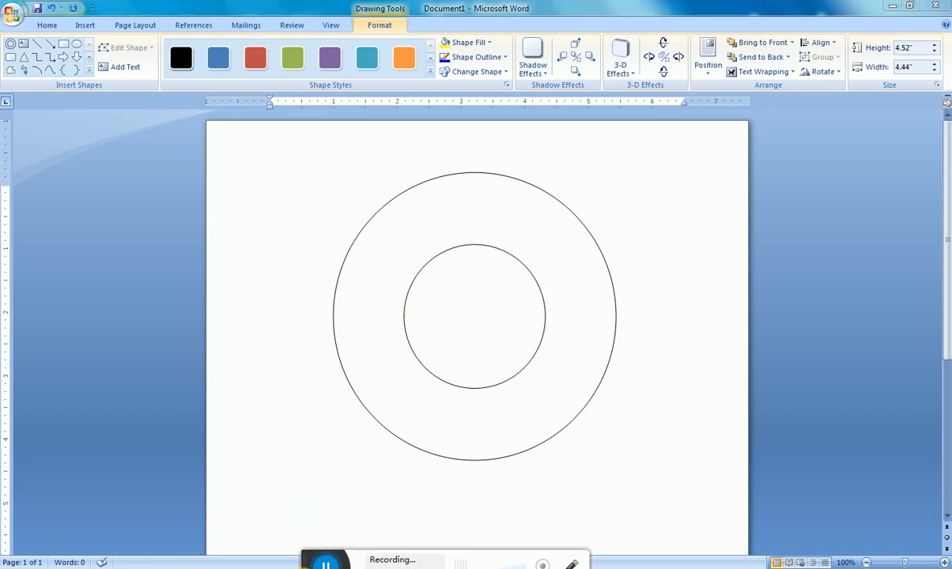
click(497, 224)
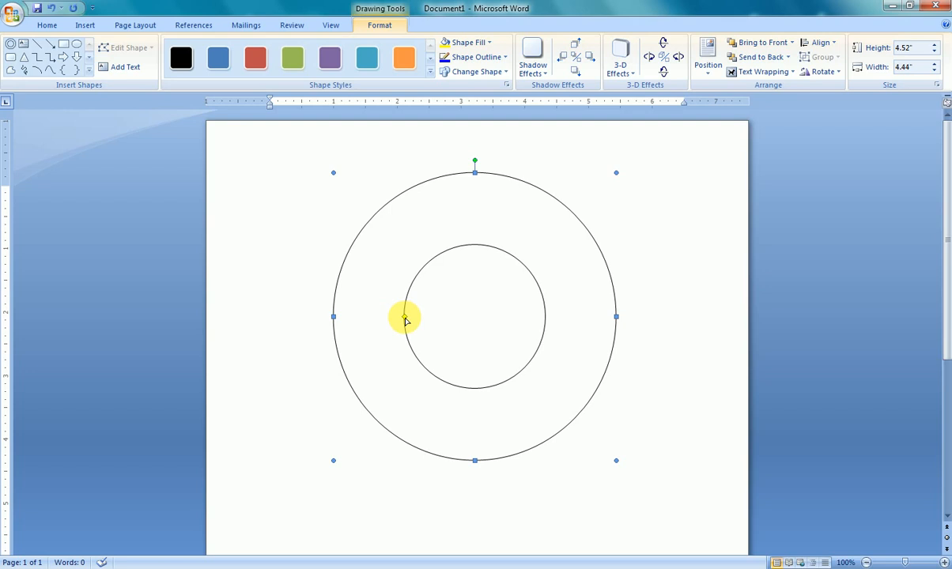
drag(404, 318, 390, 318)
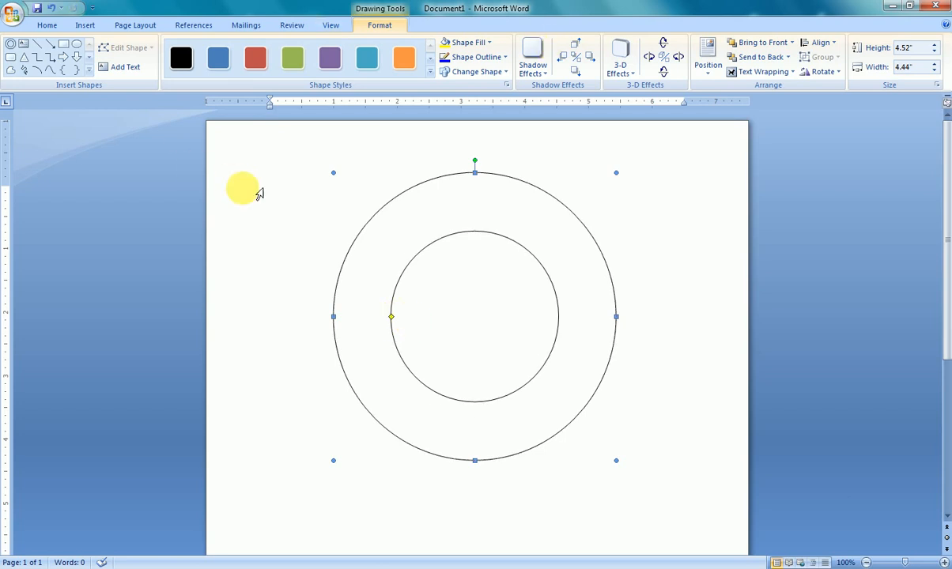
- Start a new WordArt object using WordArt style 1
click(79, 28)
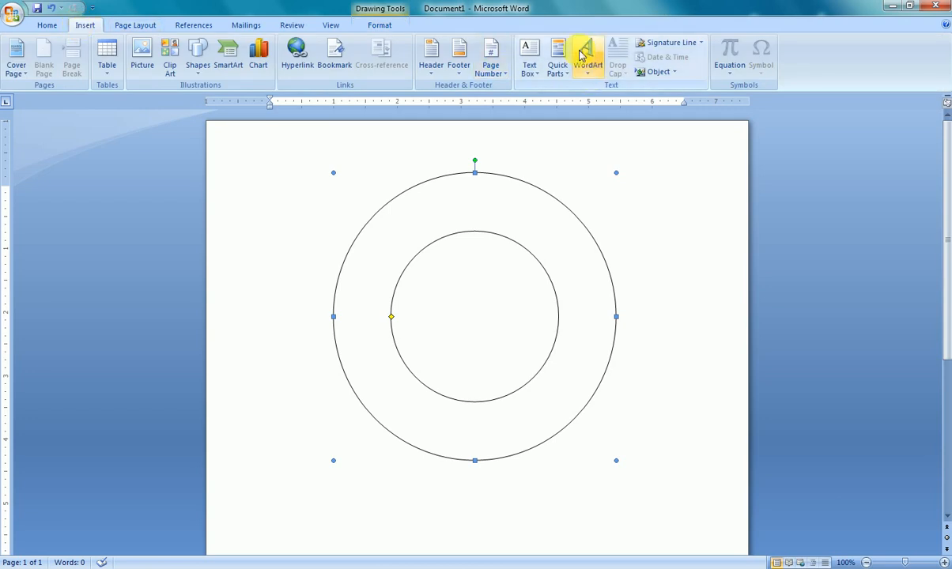
click(586, 53)
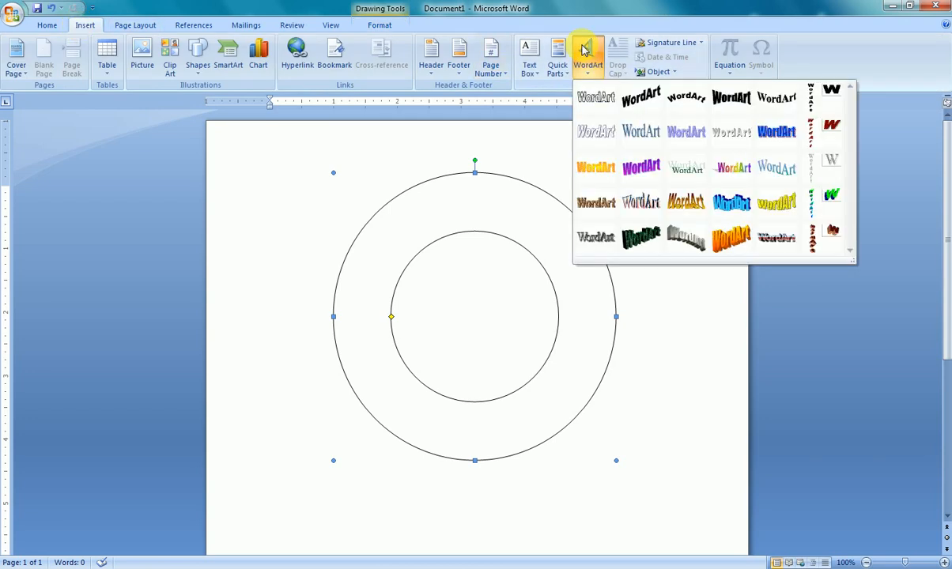
click(592, 105)
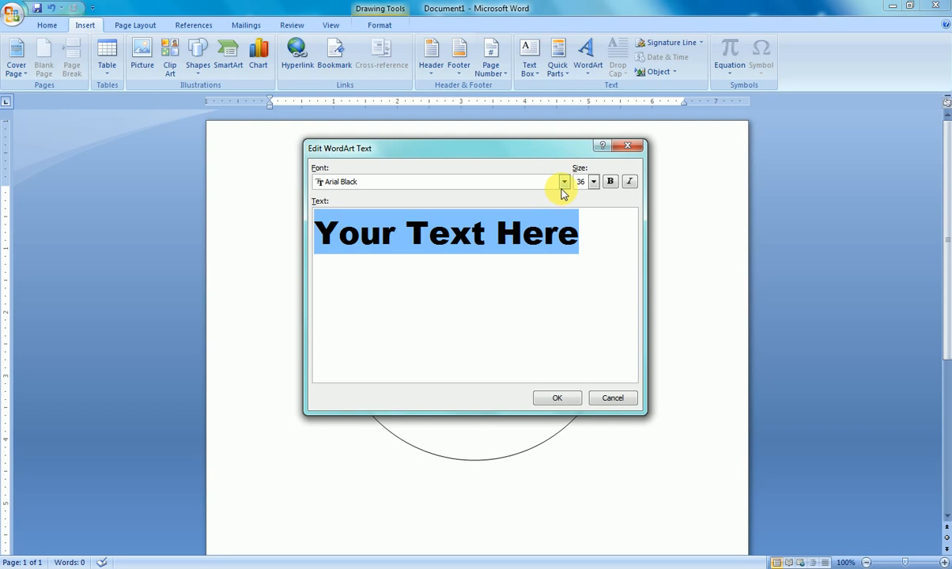
- Set the WordArt text's font to Copperplate Gothic Bold
click(565, 183)
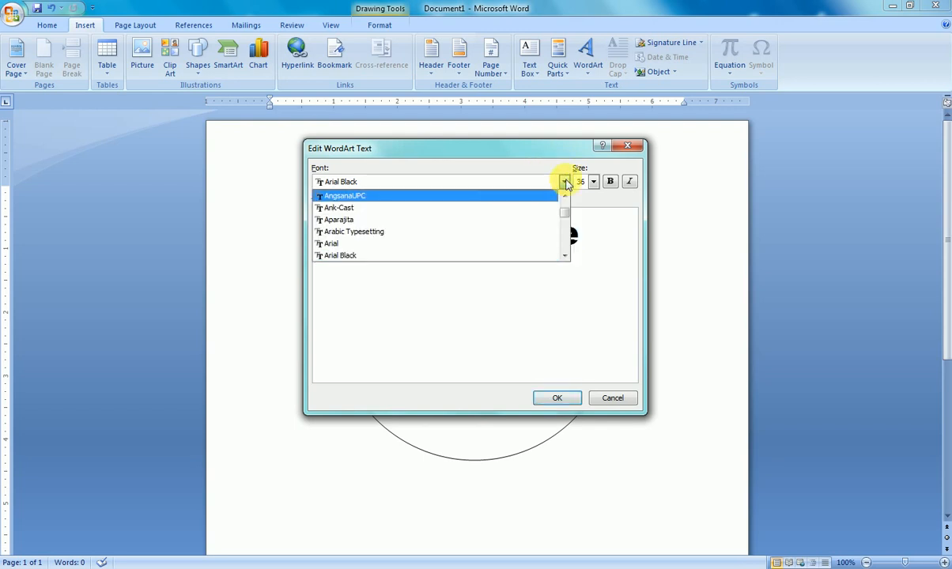
click(566, 183)
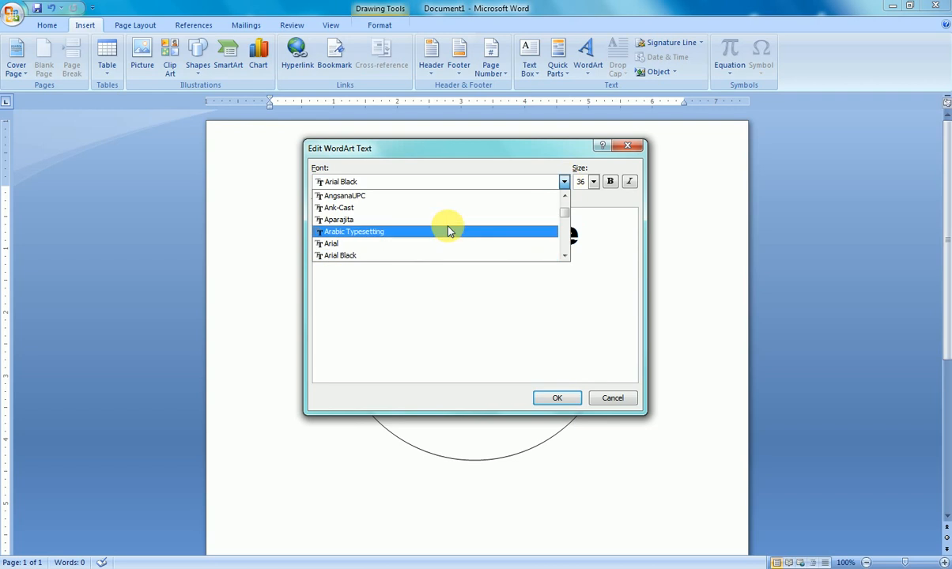
scroll(448, 230, down, 3)
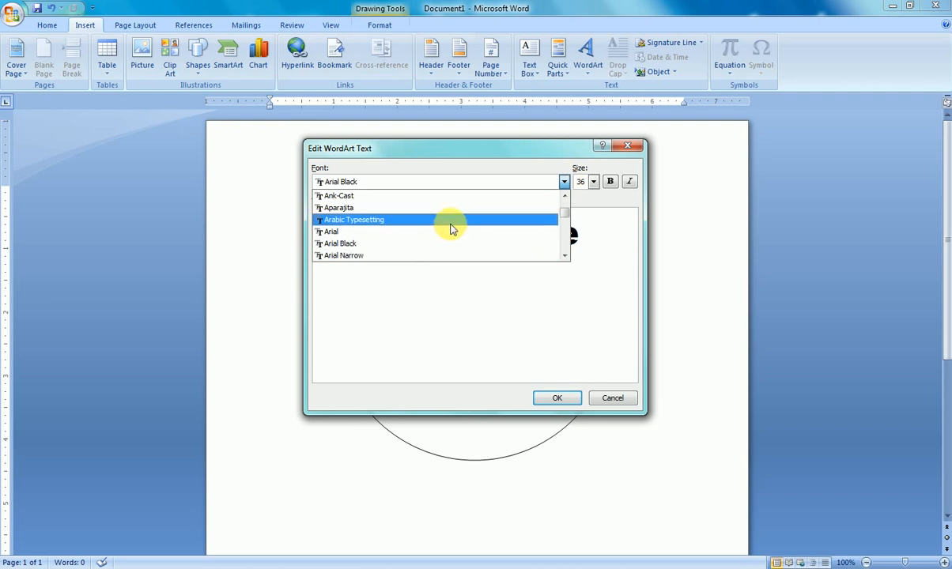
scroll(451, 227, down, 3)
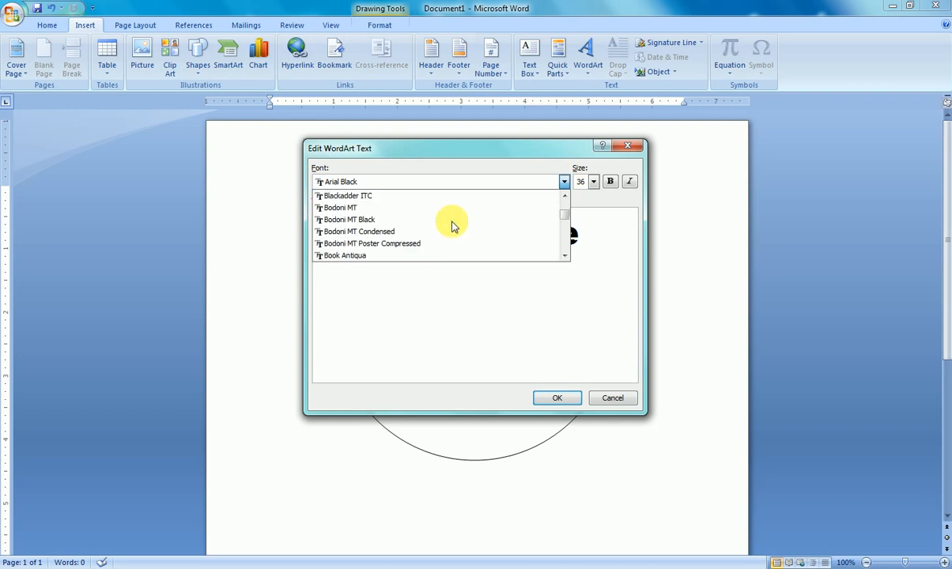
scroll(451, 224, down, 7)
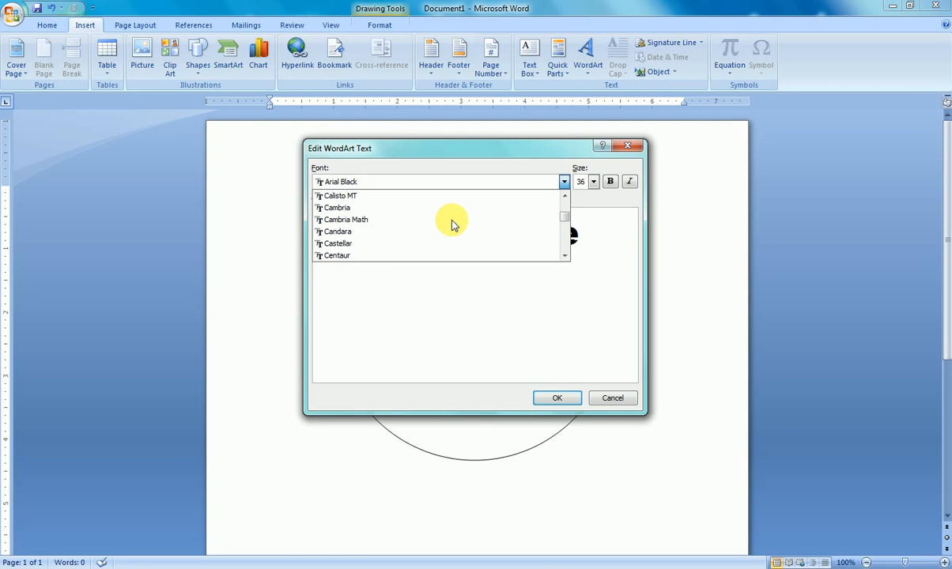
scroll(451, 222, down, 1)
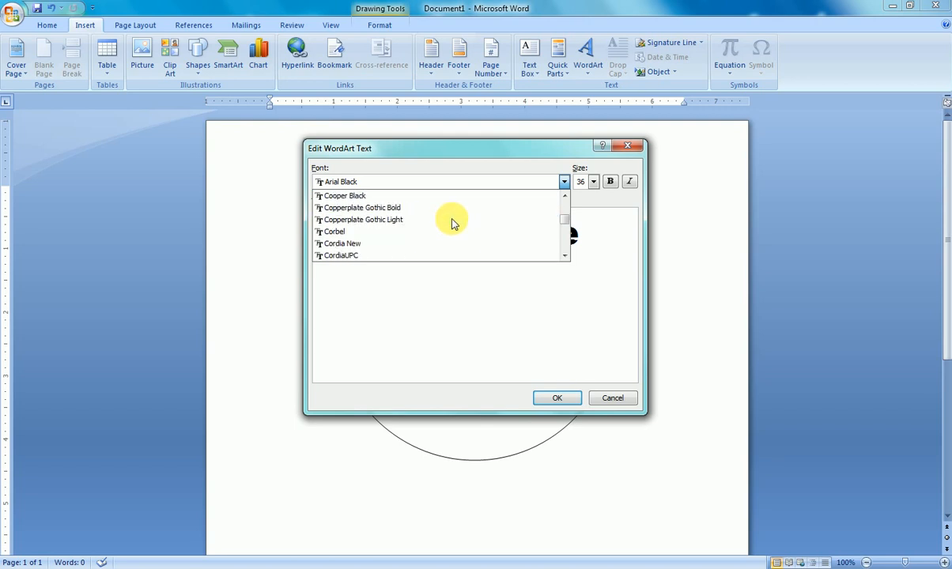
click(403, 209)
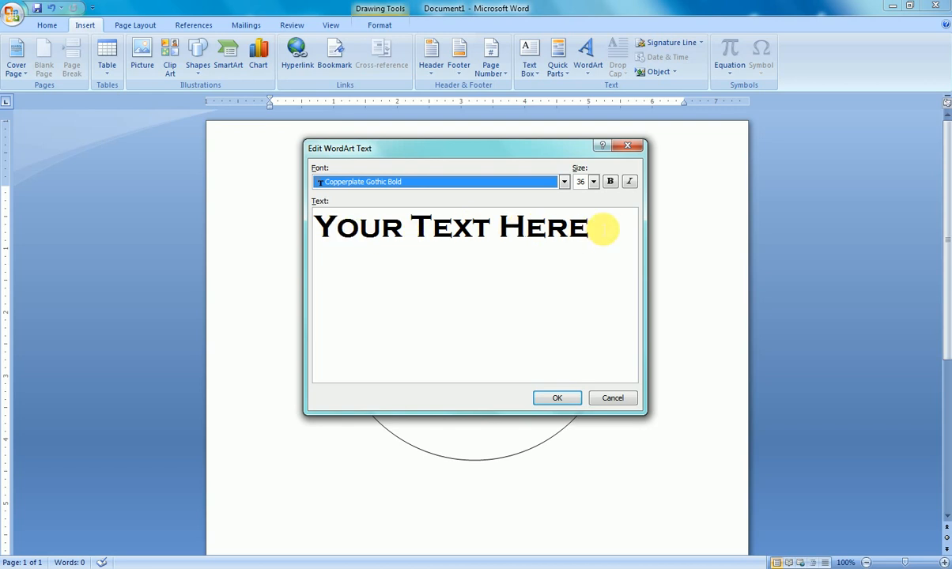
- Select the entire placeholder text of the new WordArt object
click(592, 228)
drag(592, 227, 324, 230)
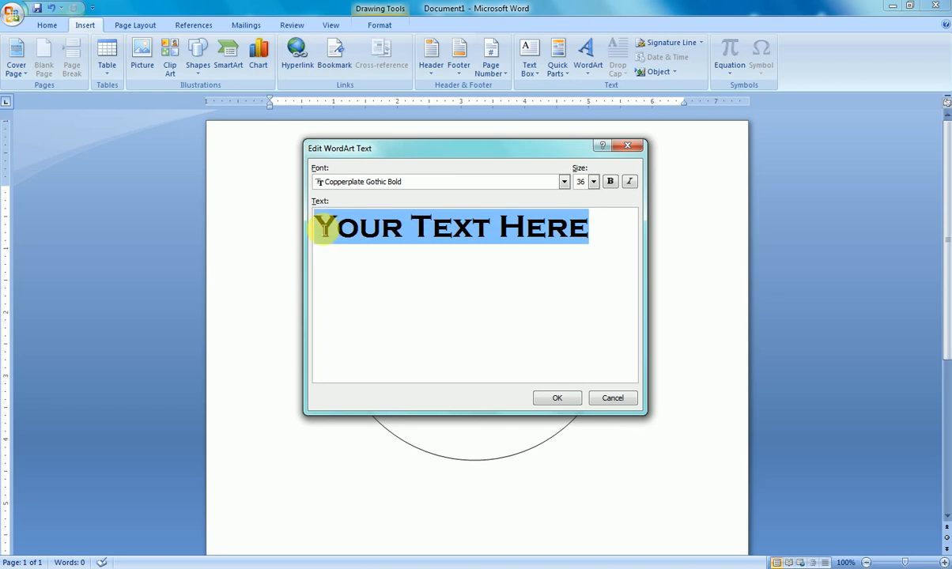
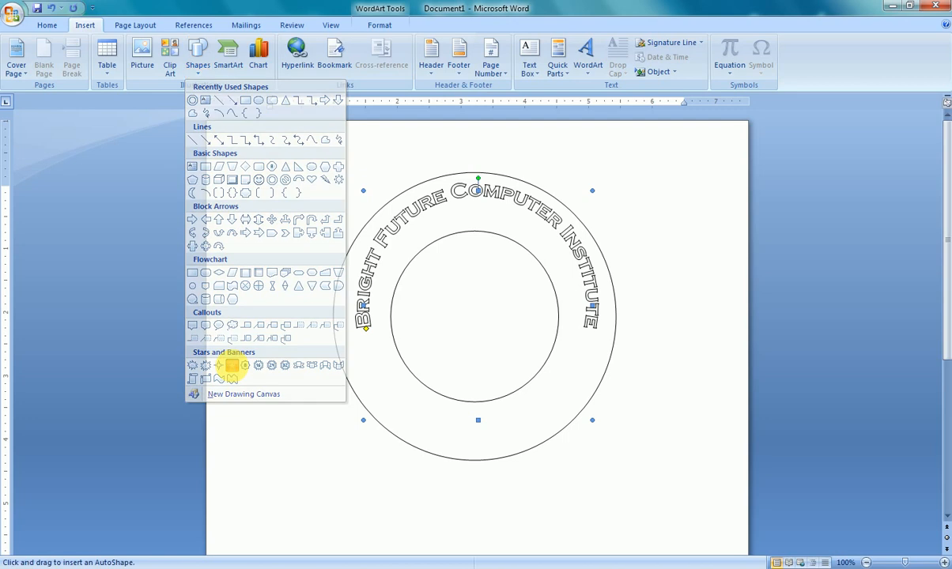
- Draw a five-point star about 0.58" by 0.57" below the start of the institute name and copy it below the name's end
mouse_move(352, 333)
mouse_down()
mouse_move(390, 371)
mouse_move(365, 355)
mouse_up()
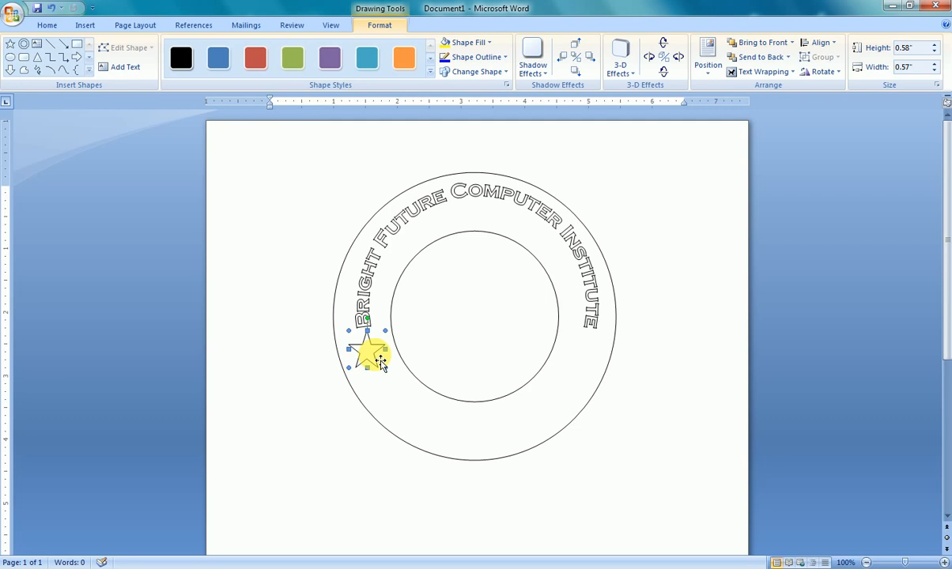
key(ctrl+z)
key(ctrl+Left)
key(ctrl+Left)
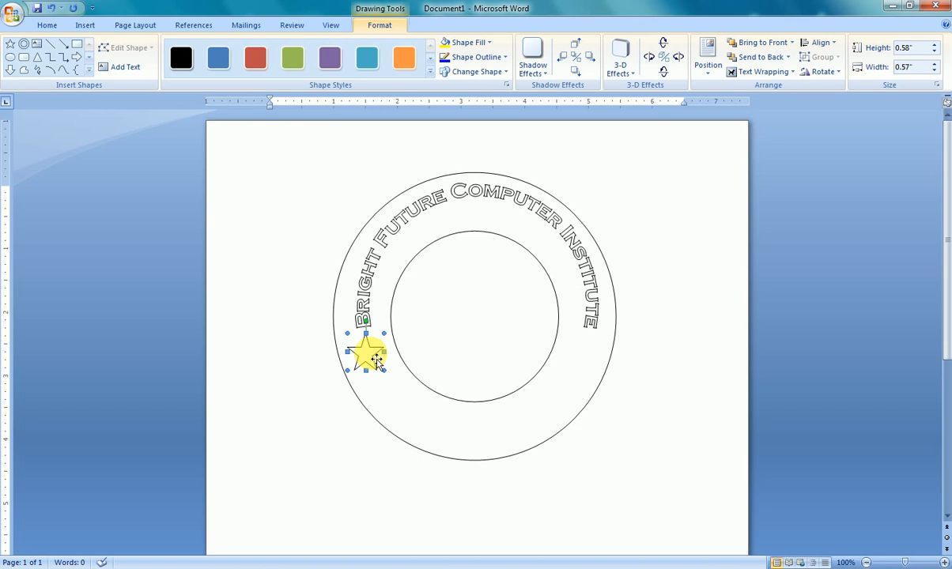
drag(366, 359, 585, 357)
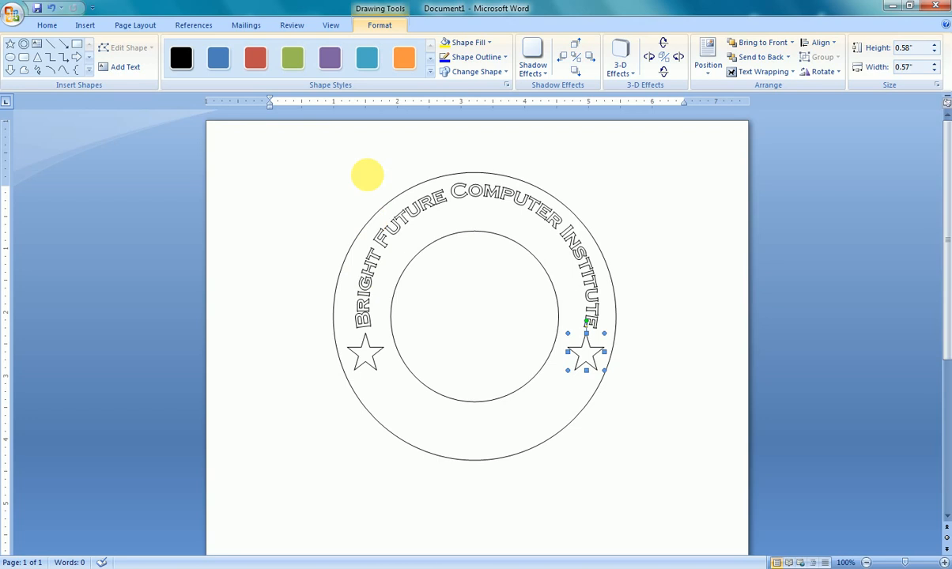
- Start a second WordArt object in WordArt style 1 with the font Copperplate Gothic Bold
click(81, 26)
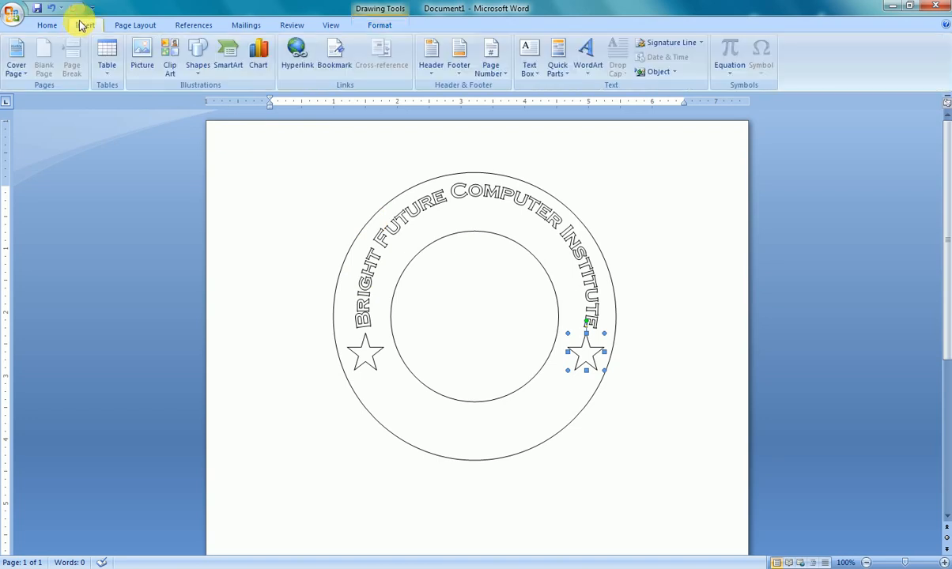
click(585, 56)
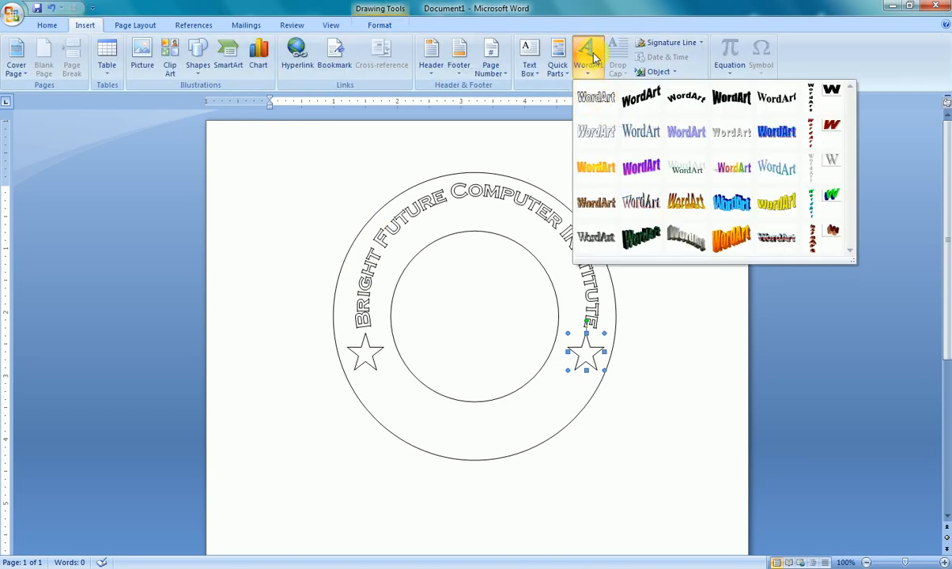
click(595, 98)
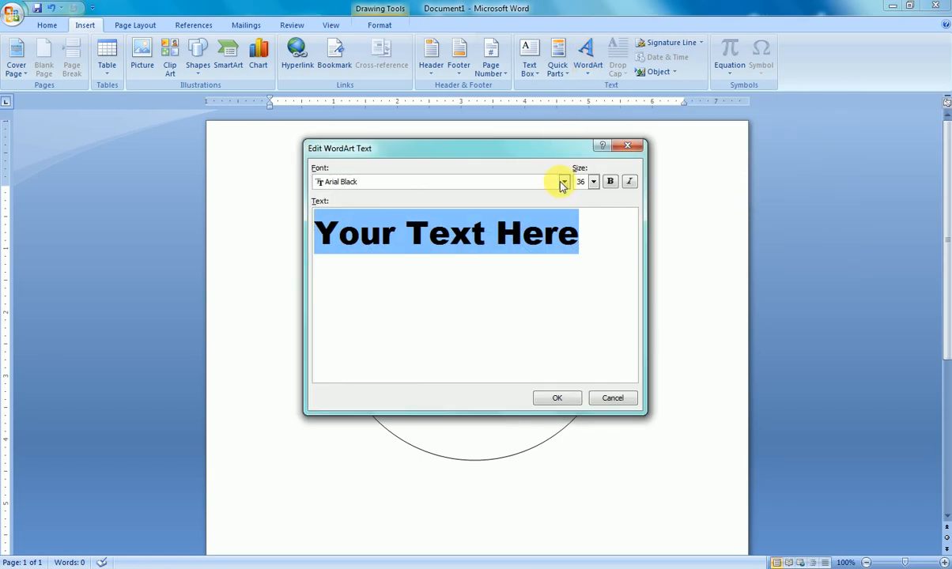
click(562, 182)
scroll(492, 225, down, 4)
scroll(492, 228, down, 11)
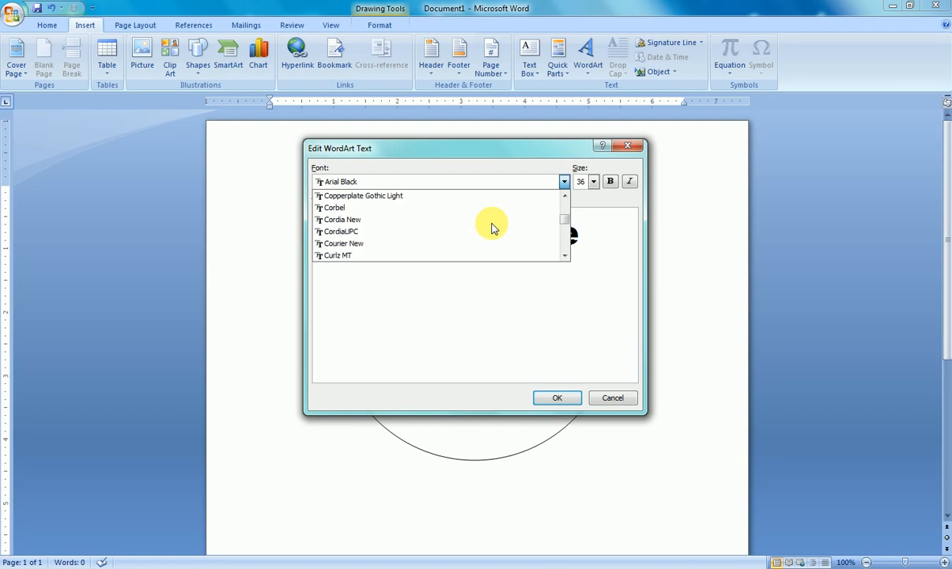
scroll(491, 228, up, 1)
click(395, 207)
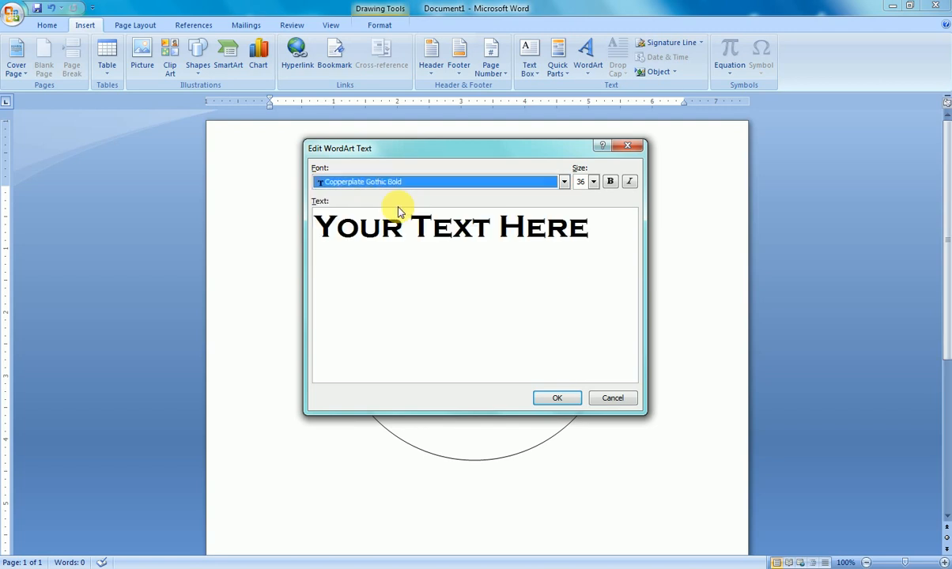
- Replace the placeholder text with the institute's address and insert the WordArt
drag(593, 228, 313, 229)
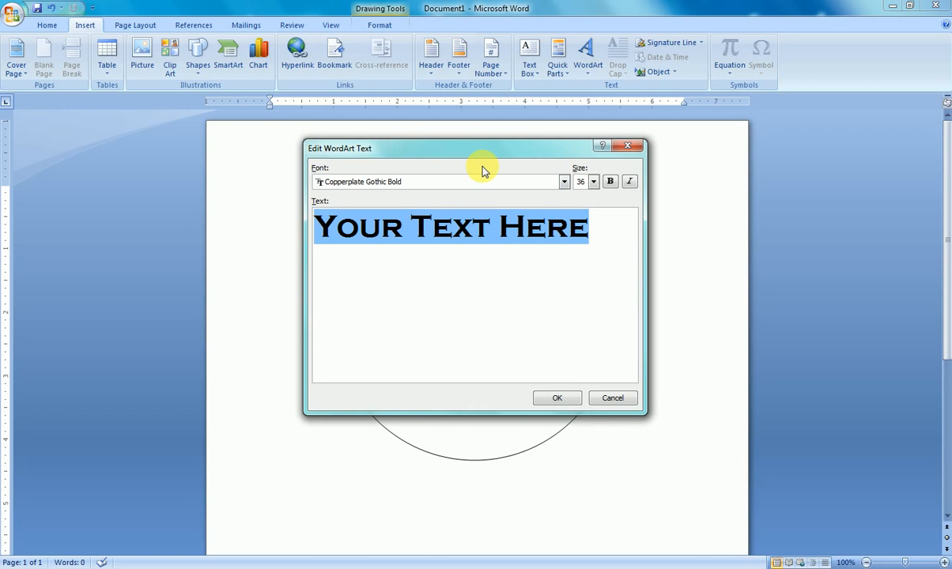
text(D)
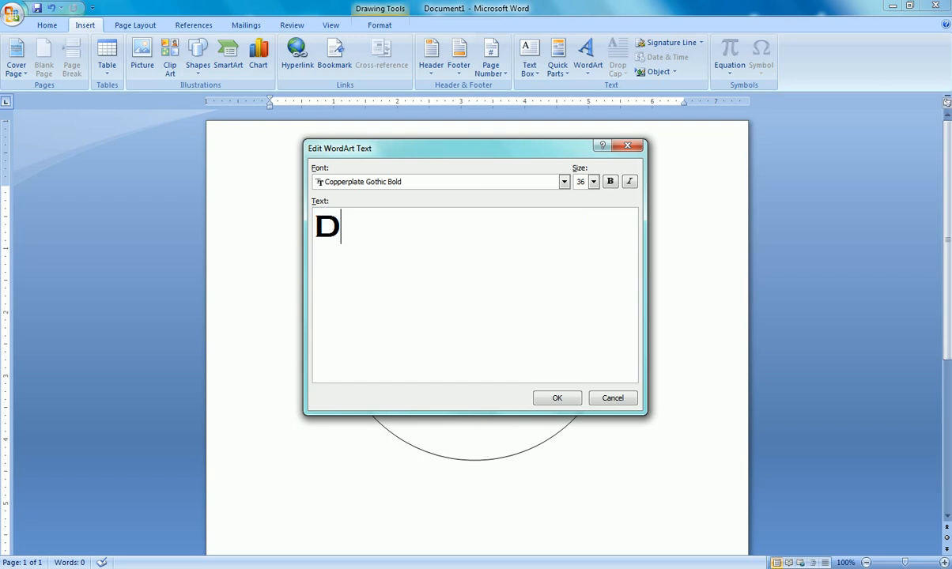
text(ho)
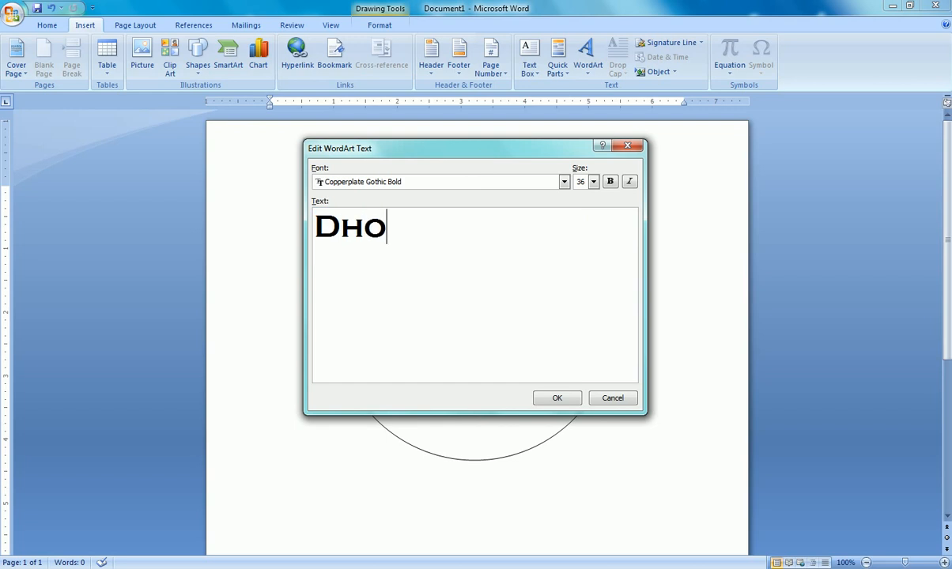
text(.na)
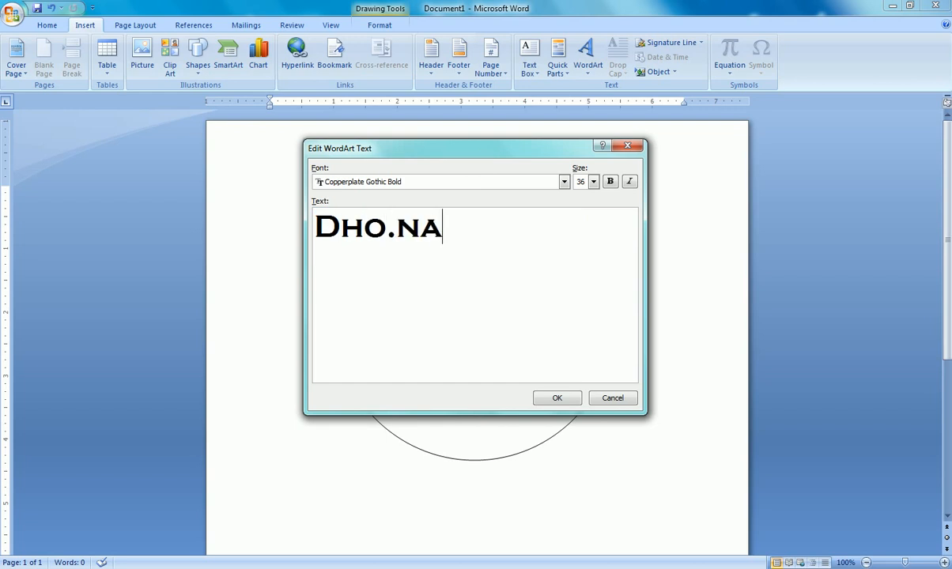
text(papa)
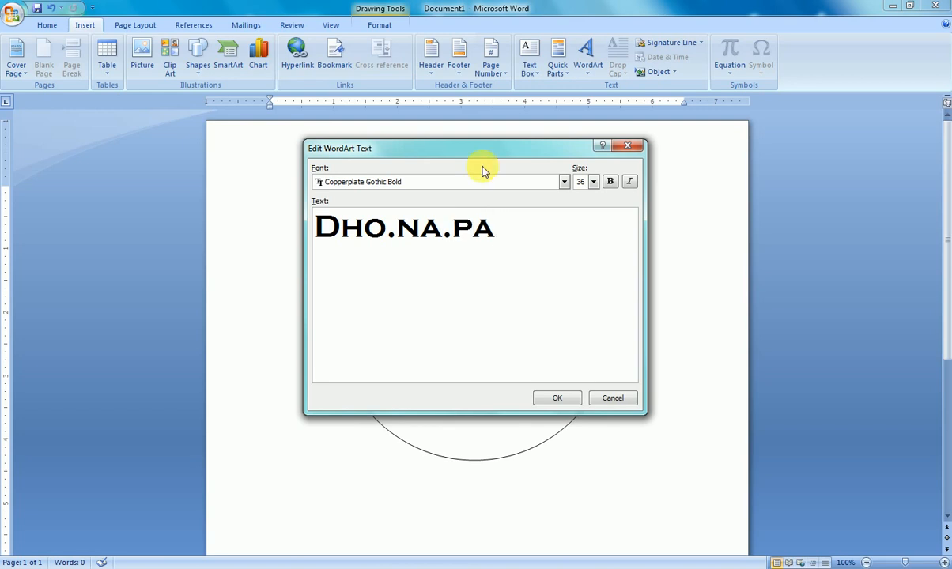
text( 1)
key(BackSpace)
text(, Burt)
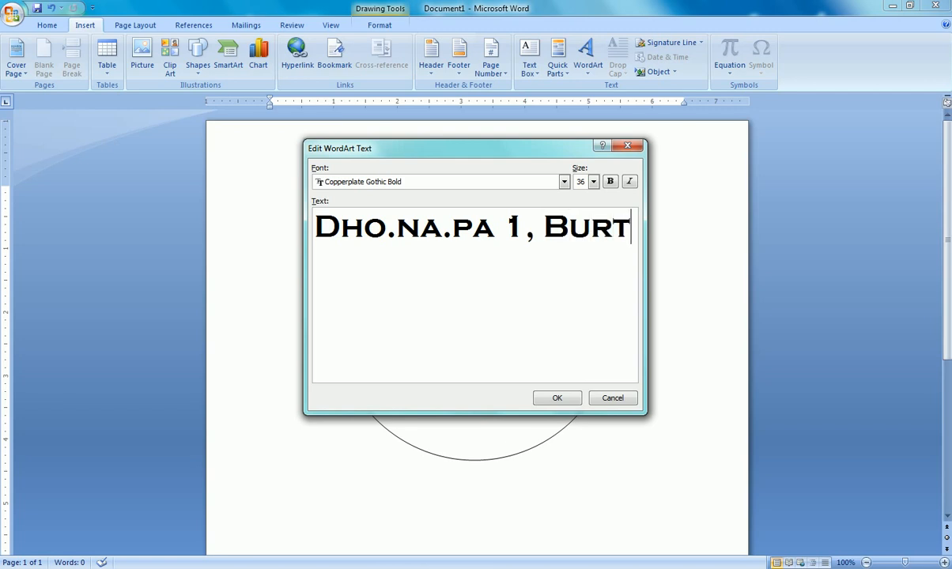
text(ibang)
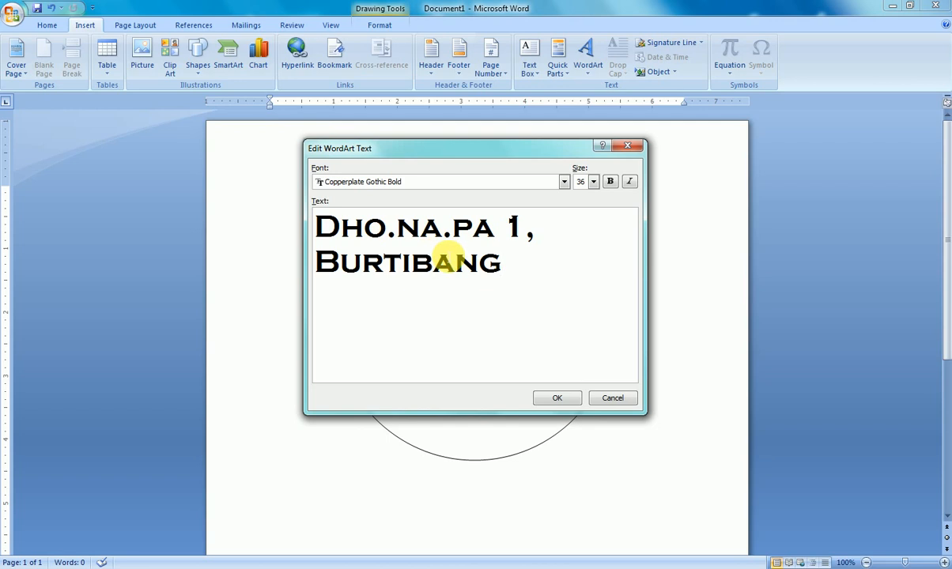
click(559, 399)
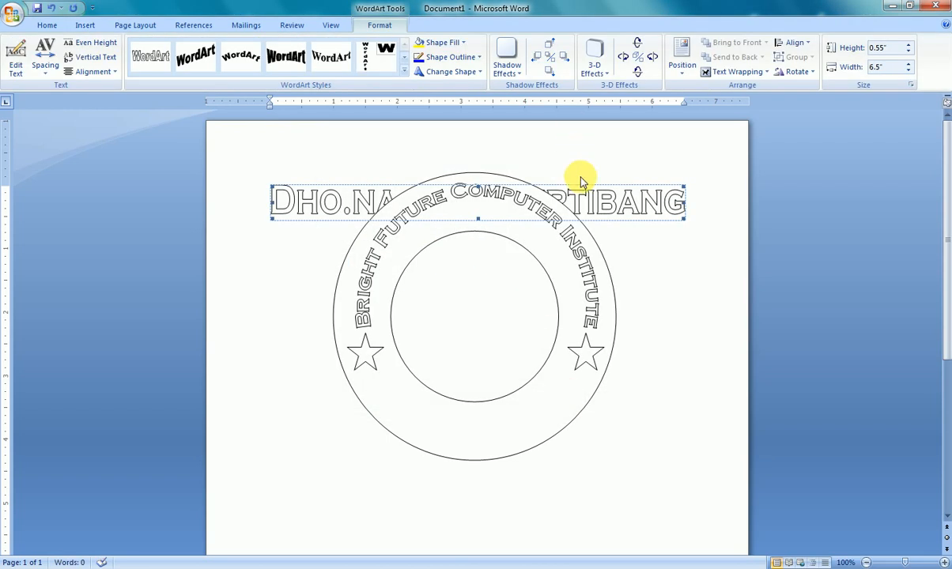
- Set the address WordArt's text wrapping to In Front of Text and move it across the lower part of the ring
click(720, 73)
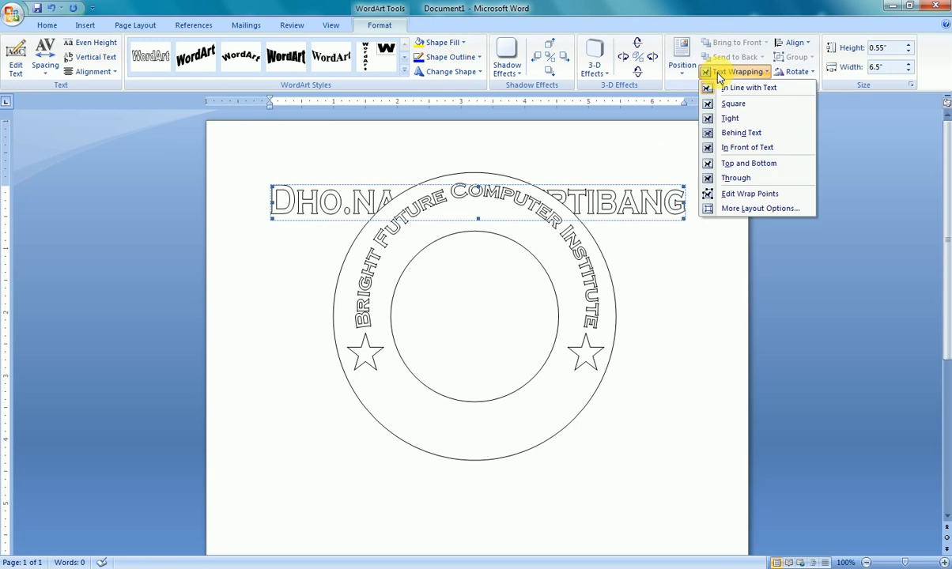
click(725, 150)
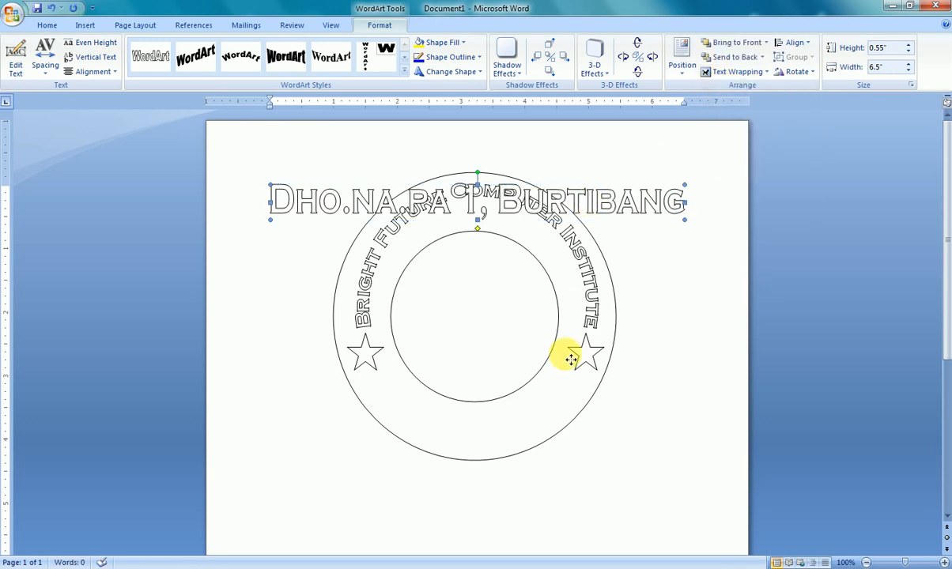
drag(571, 360, 563, 351)
click(499, 377)
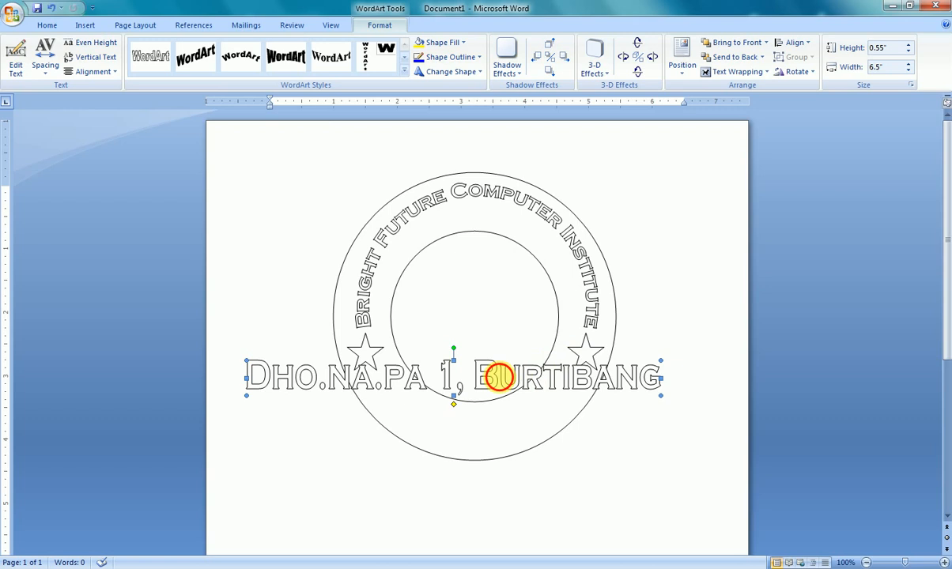
drag(503, 405, 511, 432)
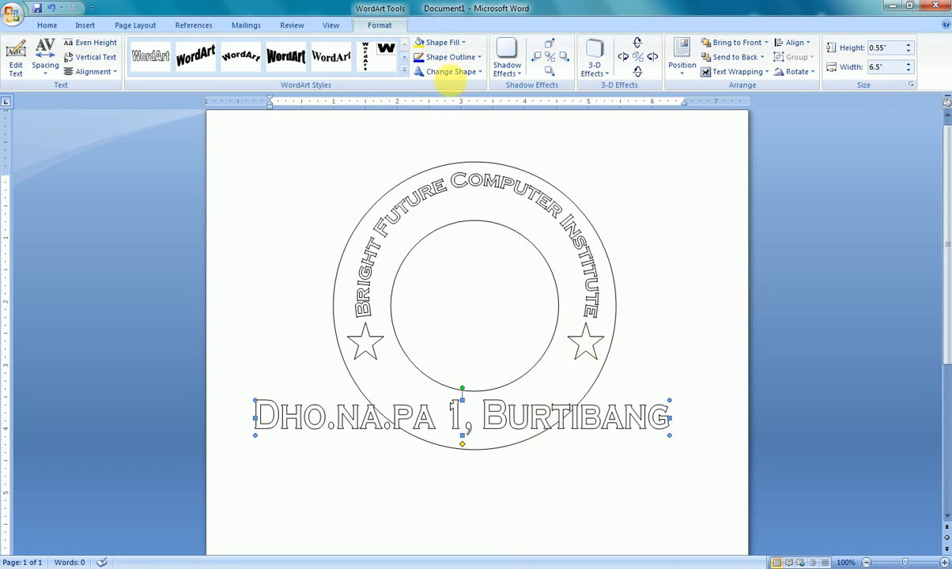
- Curve the address WordArt along the downward arch path and resize it to about 2.06" high by 3.04" wide
click(454, 73)
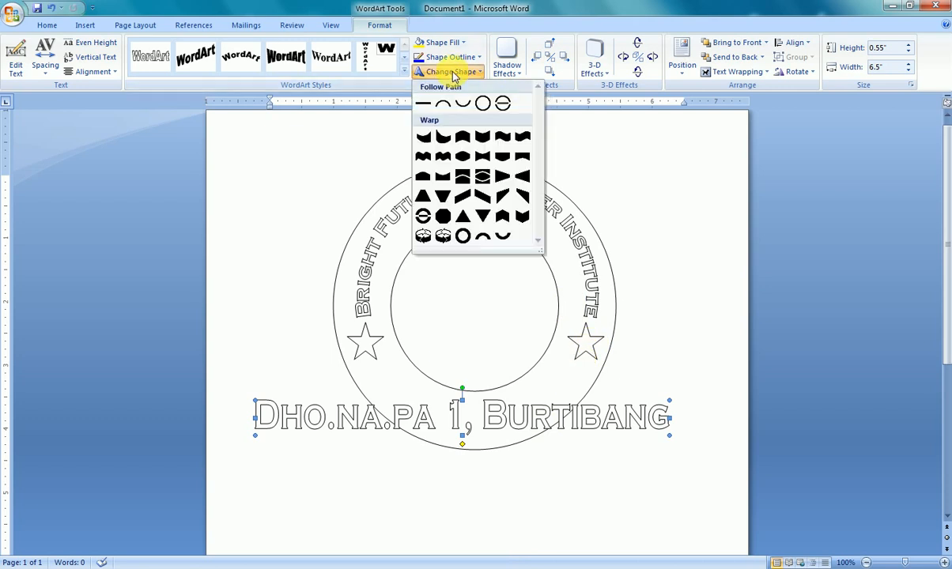
click(464, 108)
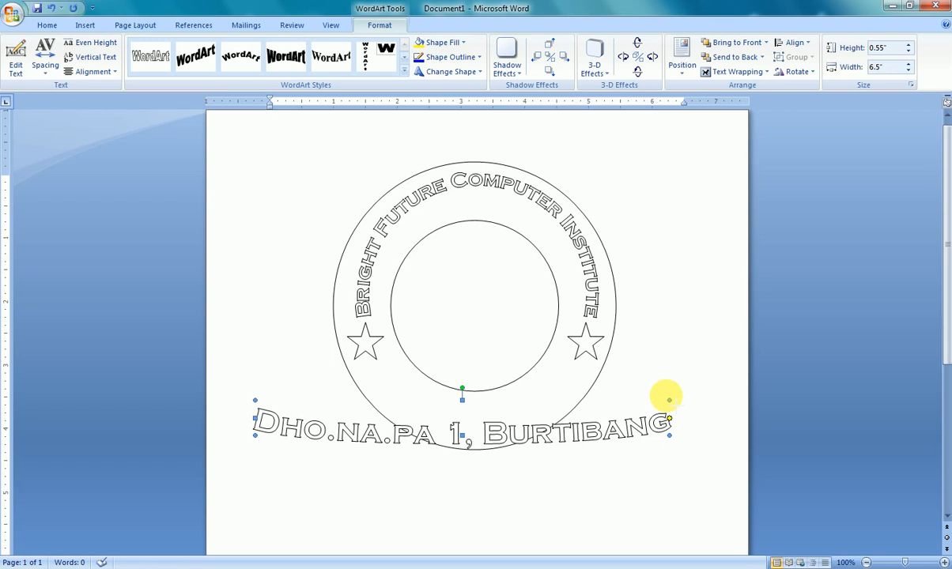
drag(571, 322, 449, 304)
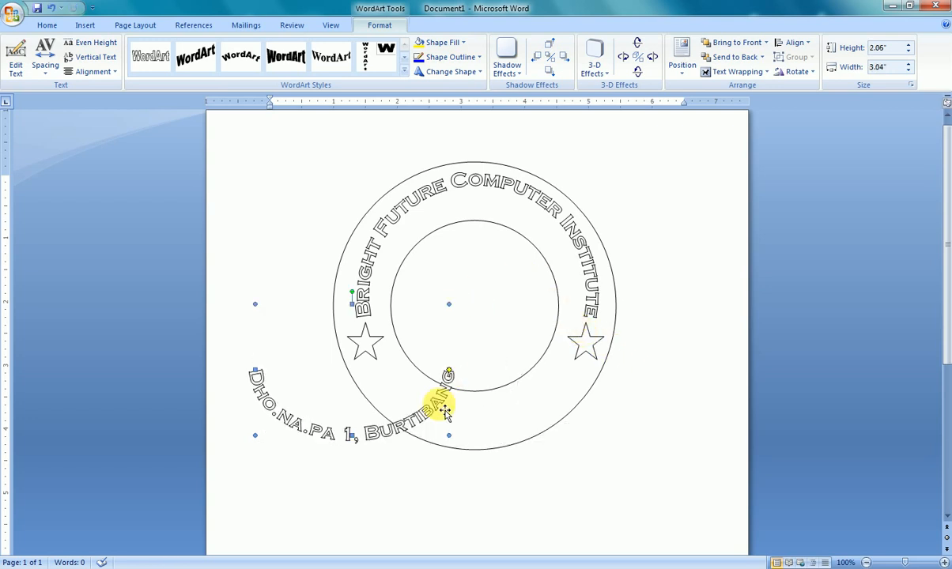
- Fit the curved address into the ring's lower part between the stars, adjusting its arc and enlarging it to about 3.44" by 3.6"
mouse_move(543, 405)
mouse_down()
mouse_move(553, 405)
mouse_move(542, 404)
mouse_up()
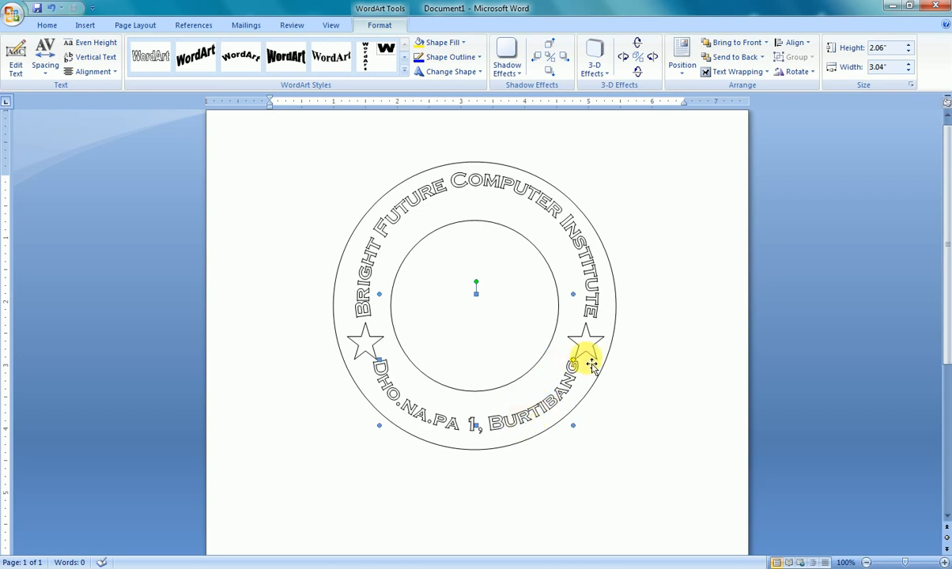
drag(572, 363, 558, 389)
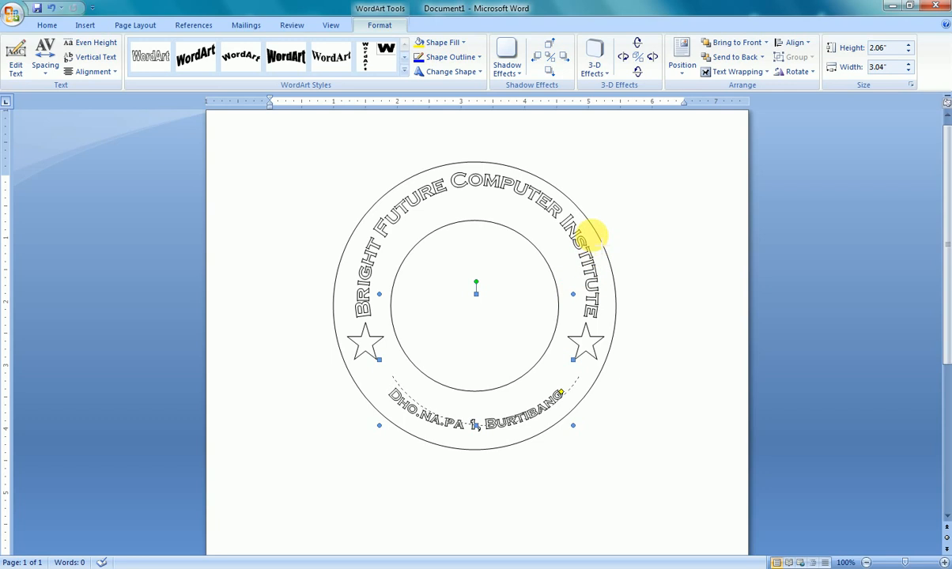
drag(592, 231, 592, 231)
drag(557, 410, 547, 405)
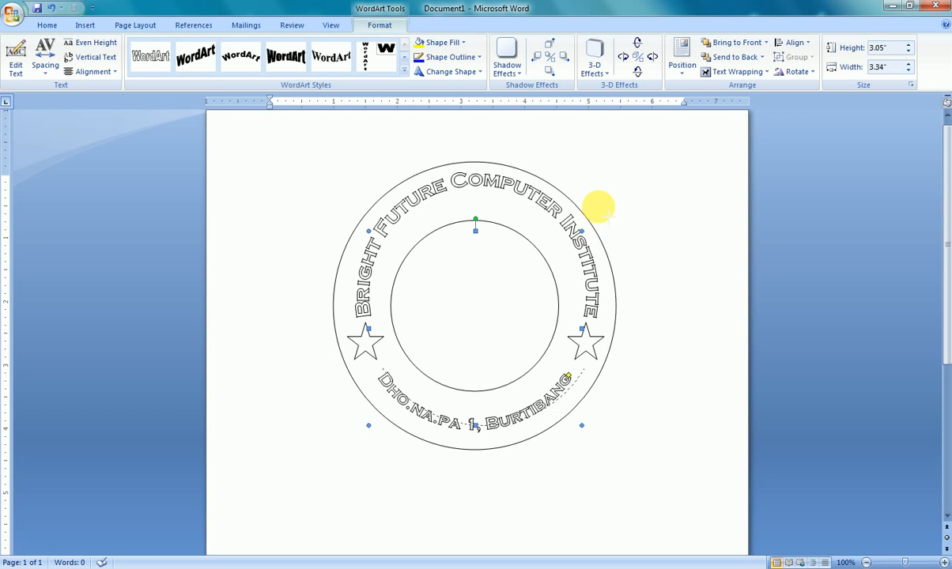
drag(598, 207, 598, 207)
- Nudge the curved address slightly down and left to center it within the lower part of the ring
key(ctrl+Down)
key(ctrl+Down)
key(ctrl+Down)
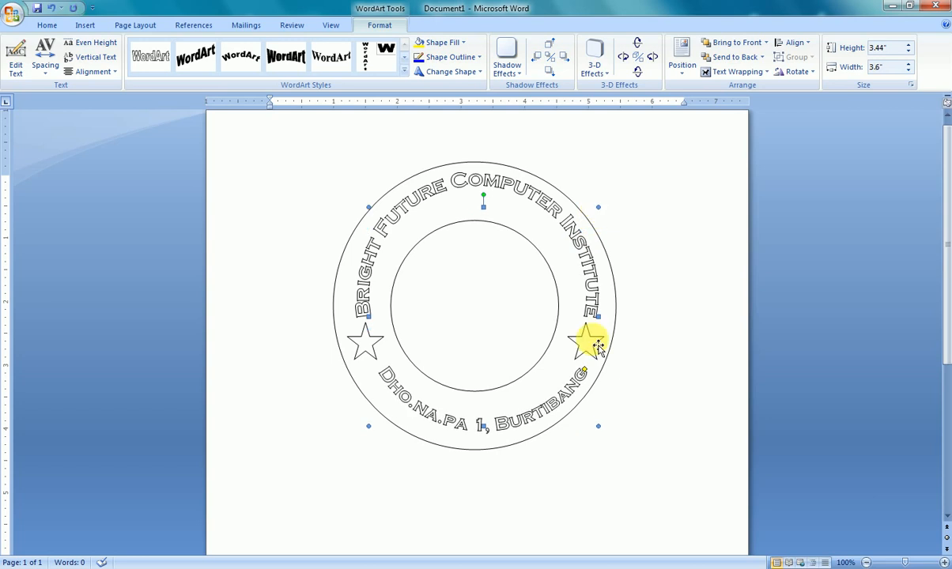
key(ctrl+Left)
key(ctrl+Left)
key(ctrl+Left)
key(ctrl+Left)
key(ctrl+Left)
key(ctrl+Left)
key(ctrl+Down)
key(ctrl+Down)
key(ctrl+Down)
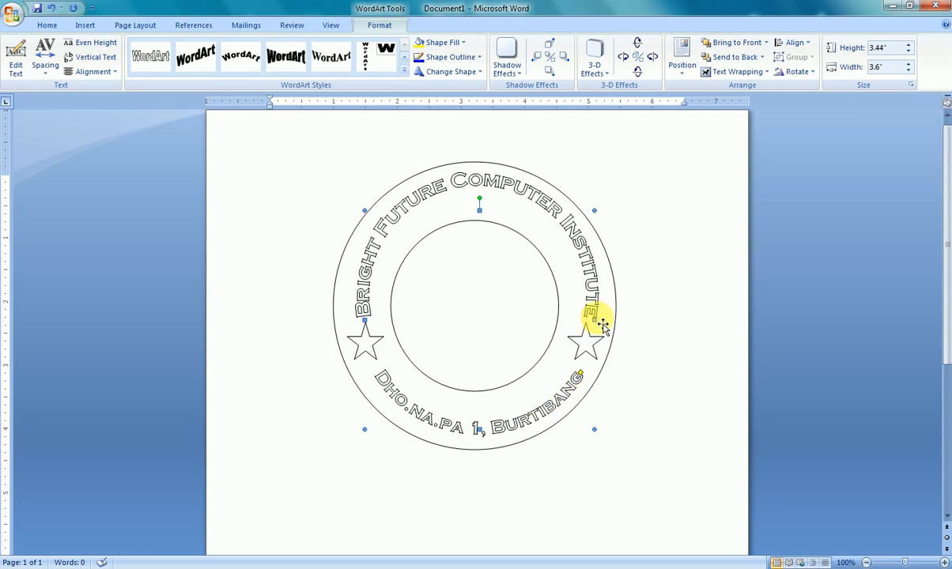
click(594, 215)
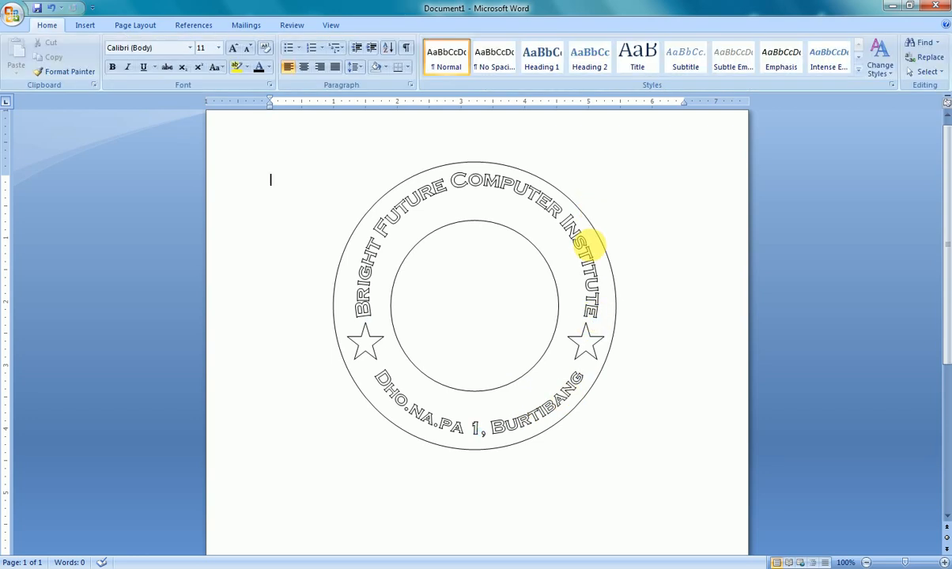
click(565, 388)
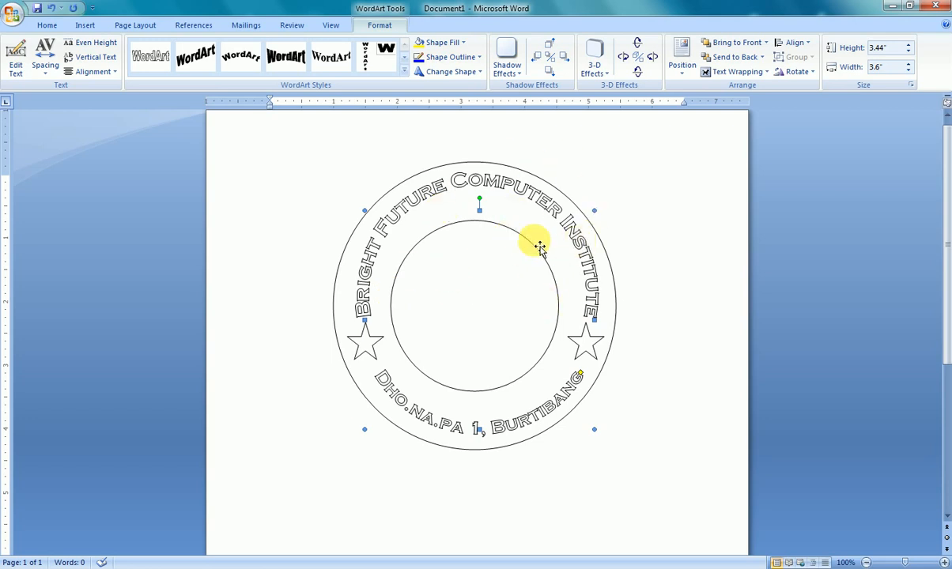
- Apply the Horizontal Gradient - Accent 6 shape style to the donut
click(520, 216)
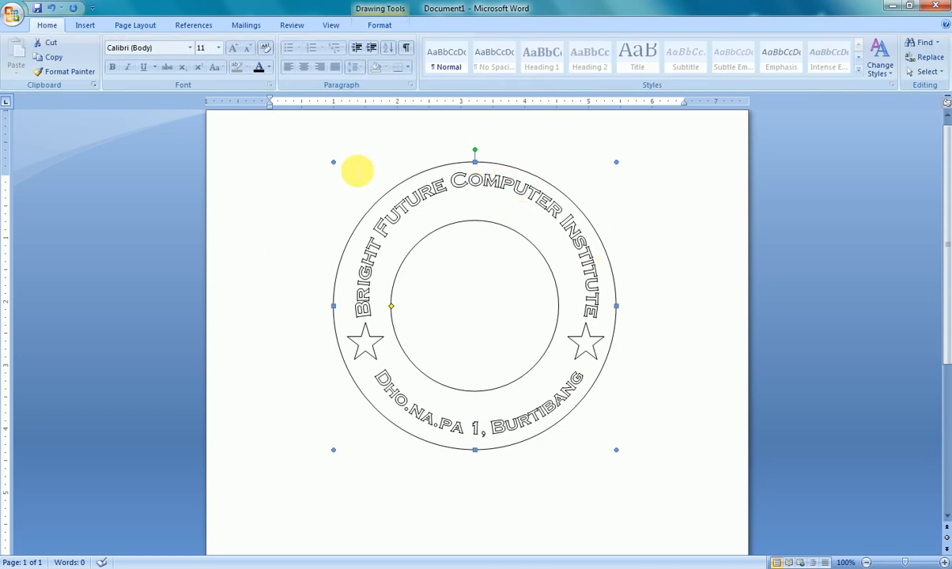
click(375, 26)
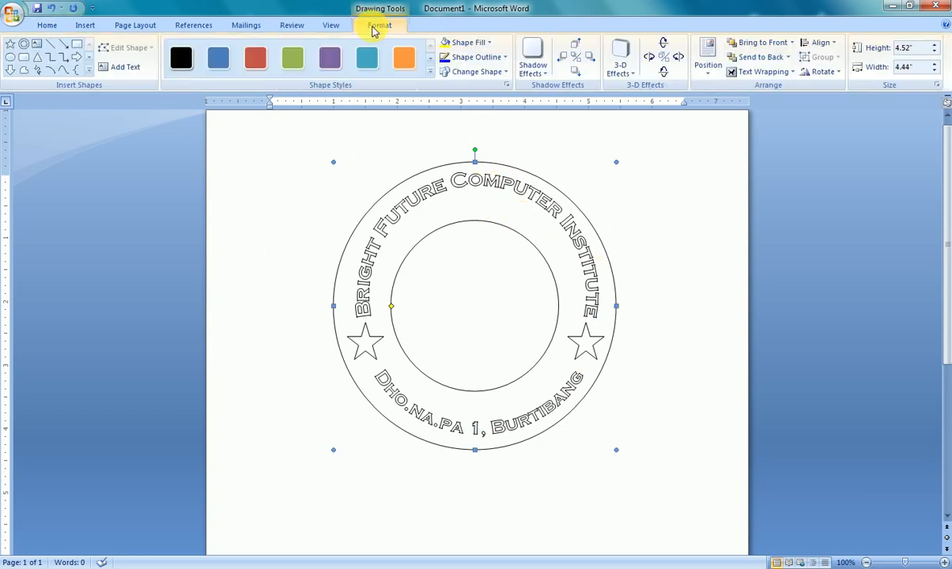
click(429, 73)
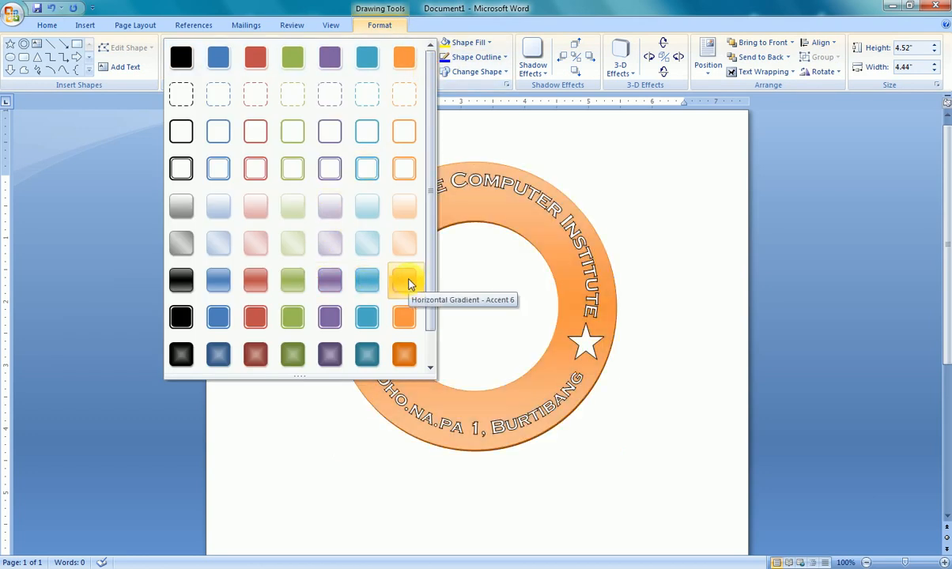
click(407, 281)
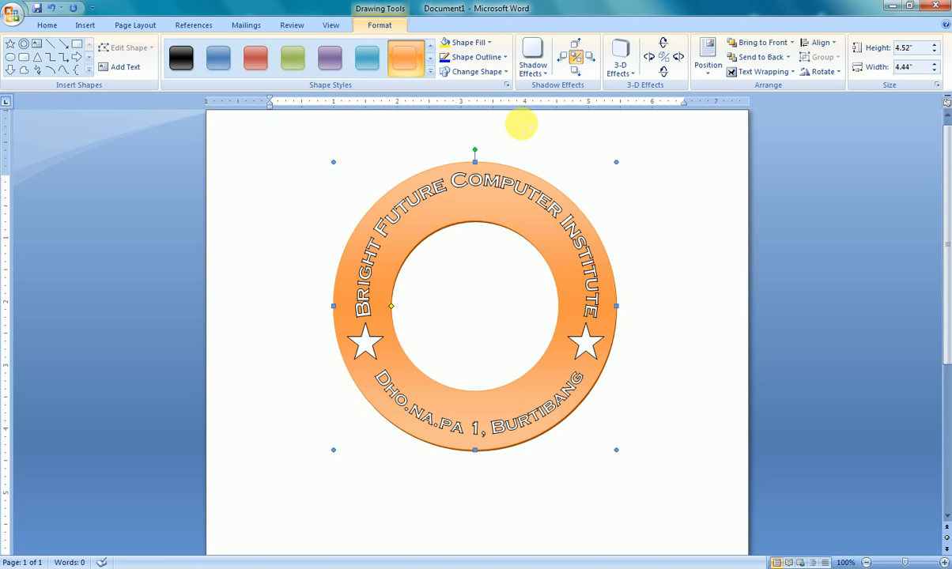
- Fill both stars in the ring with the standard blue color
click(588, 346)
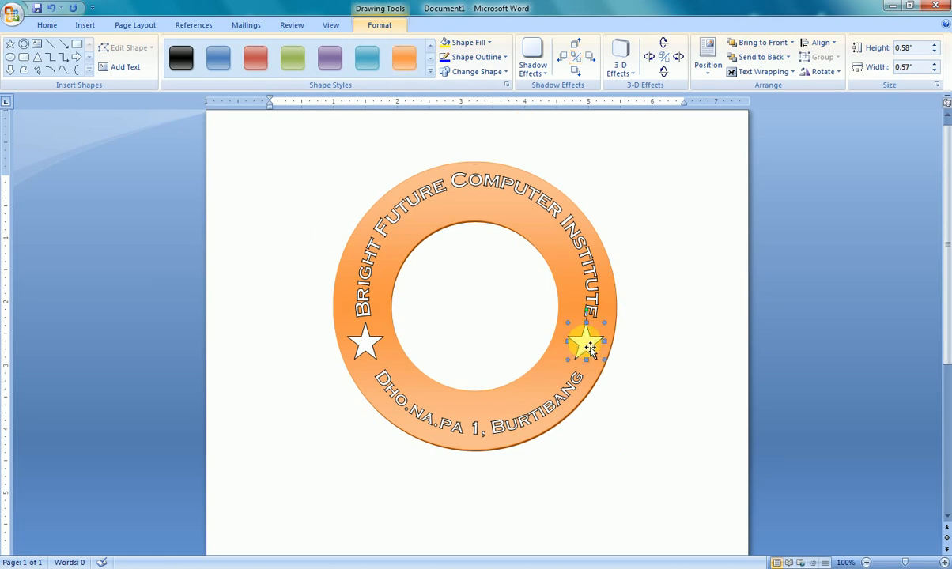
click(469, 43)
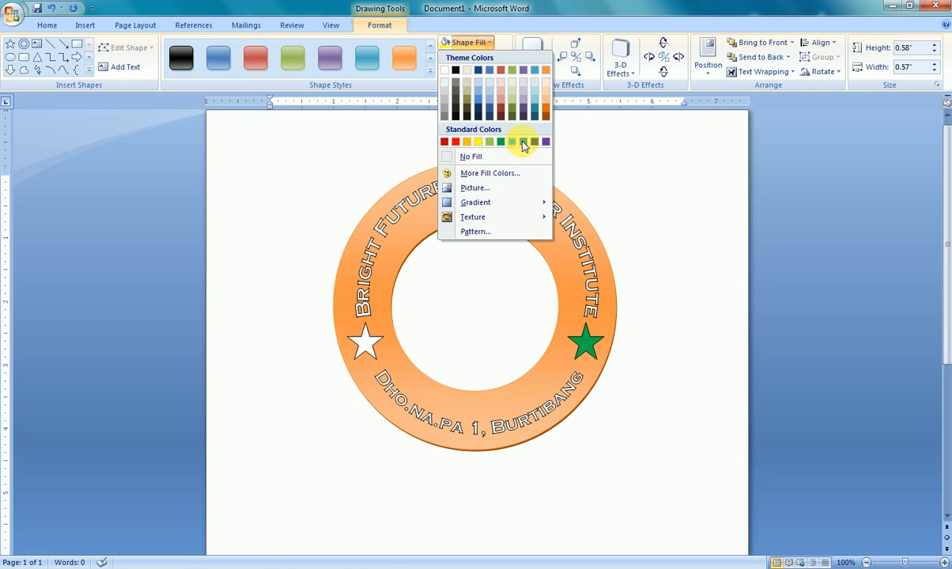
click(522, 142)
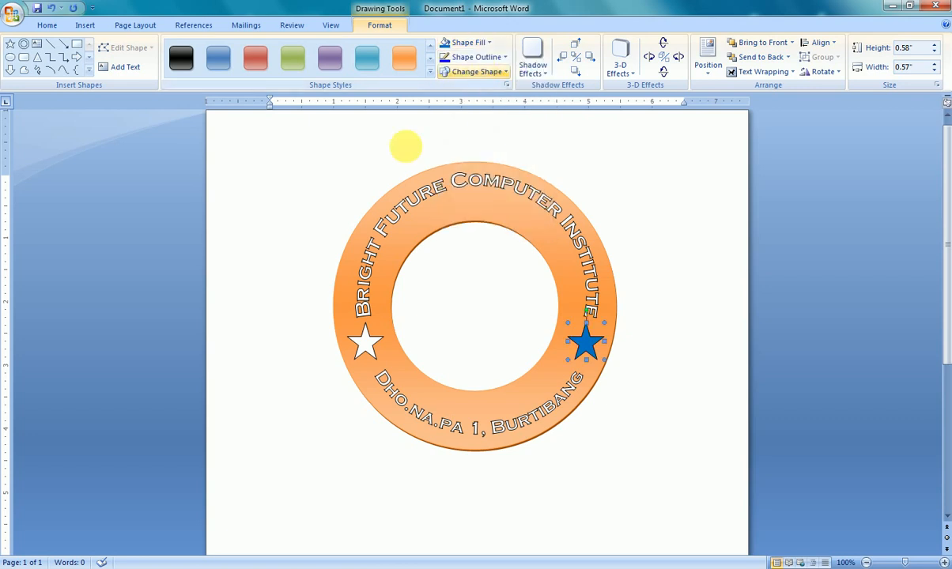
click(370, 350)
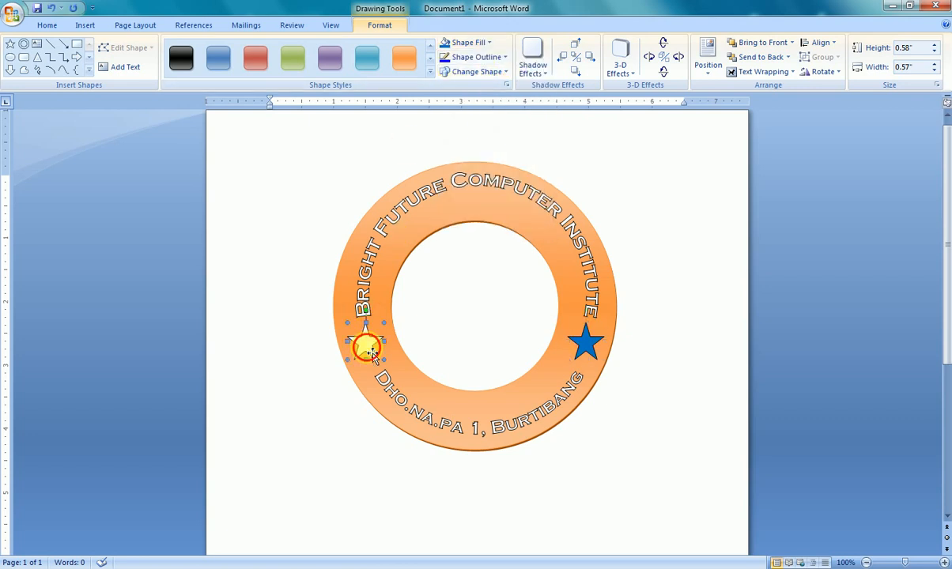
click(445, 45)
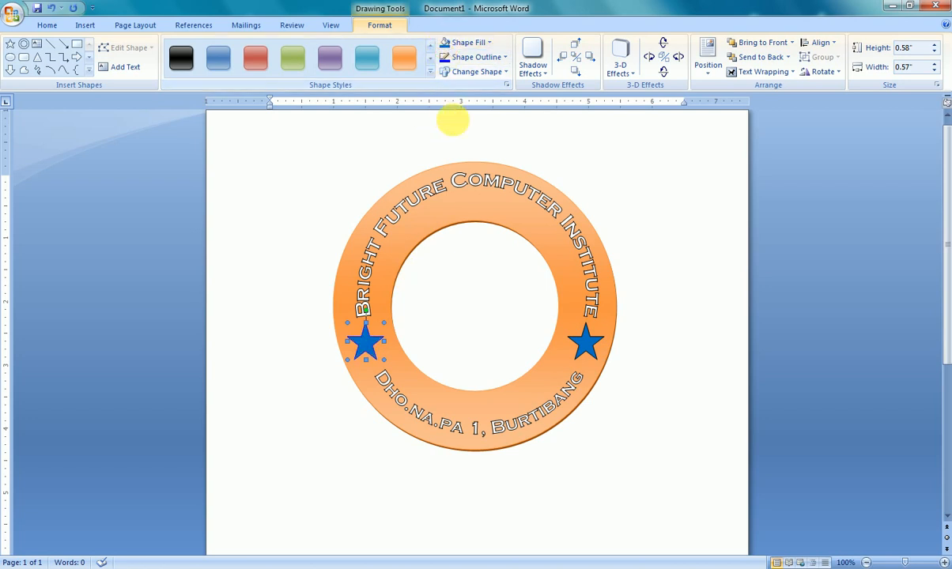
- Give both blue stars a standard red outline
click(474, 57)
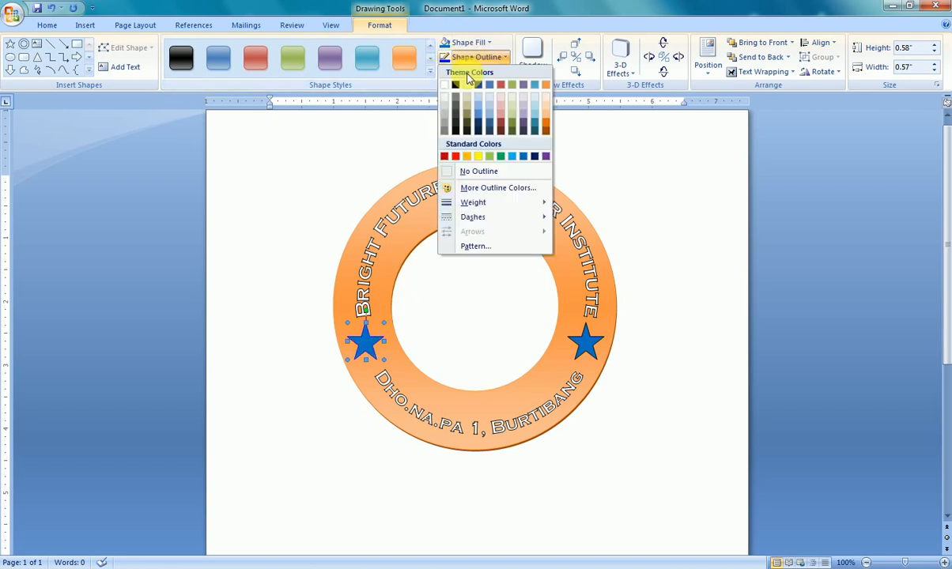
click(458, 159)
click(591, 346)
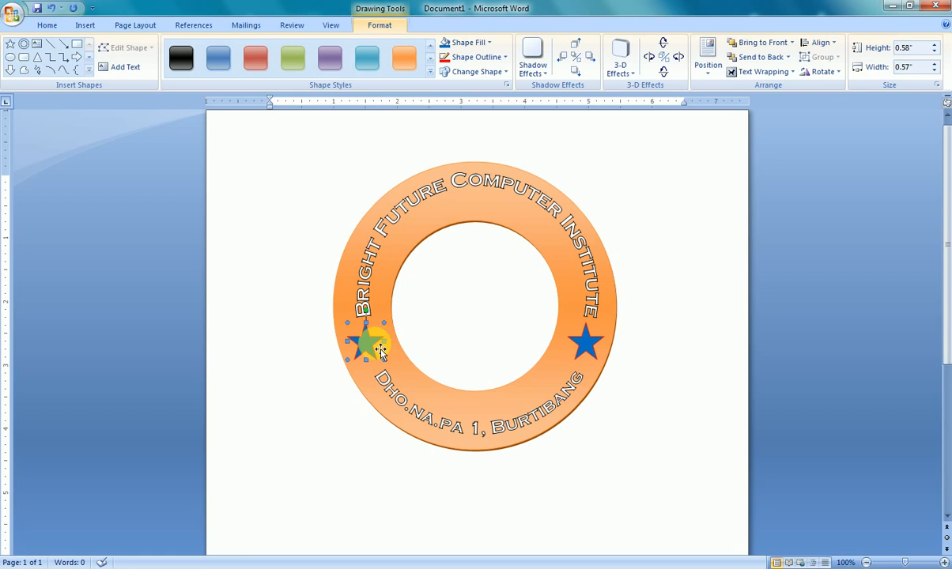
- Set the outline weight of both stars to 1½ pt
click(473, 60)
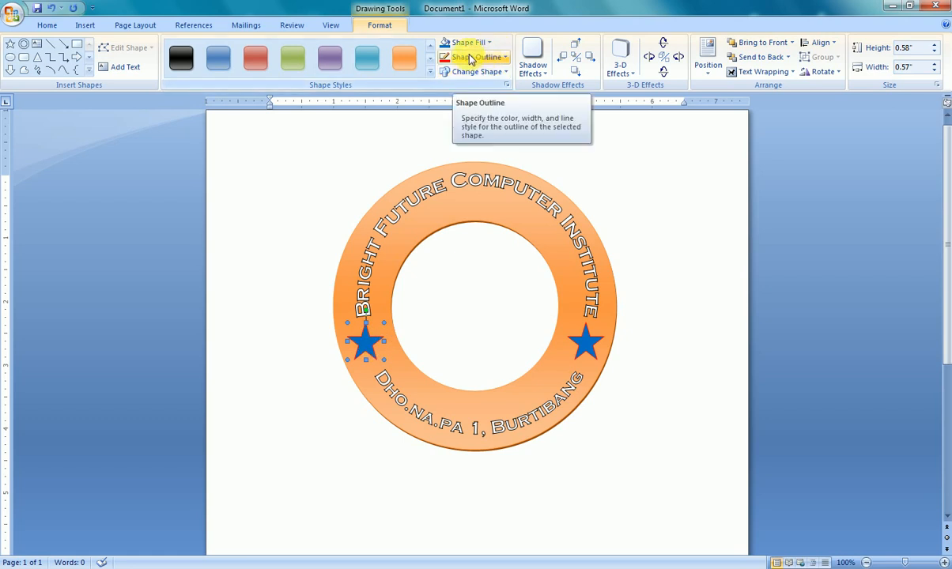
click(471, 59)
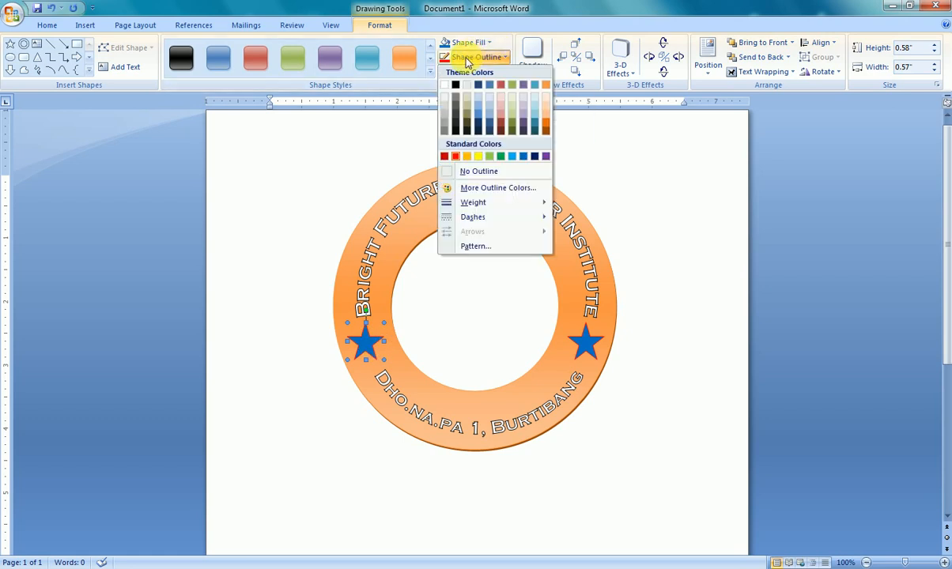
mouse_move(472, 203)
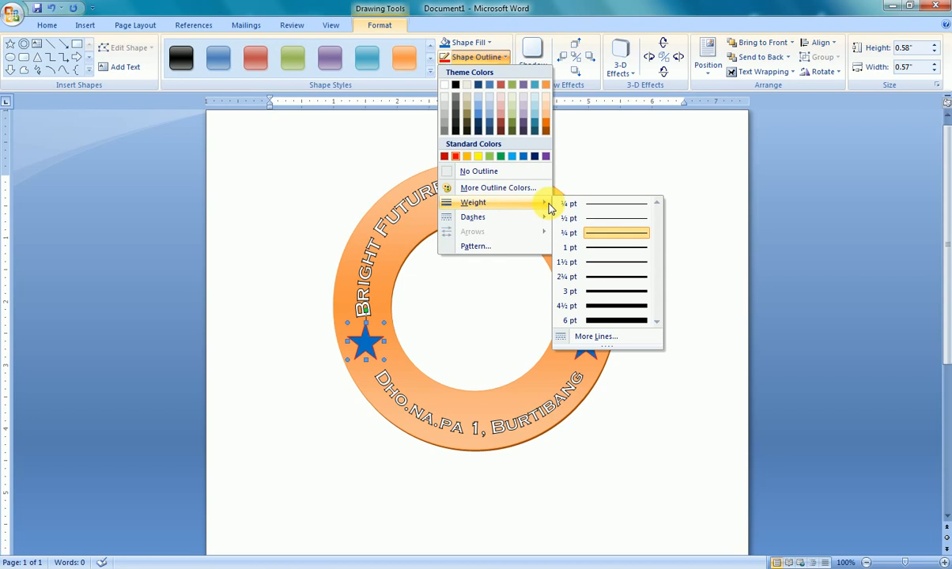
click(603, 262)
click(585, 342)
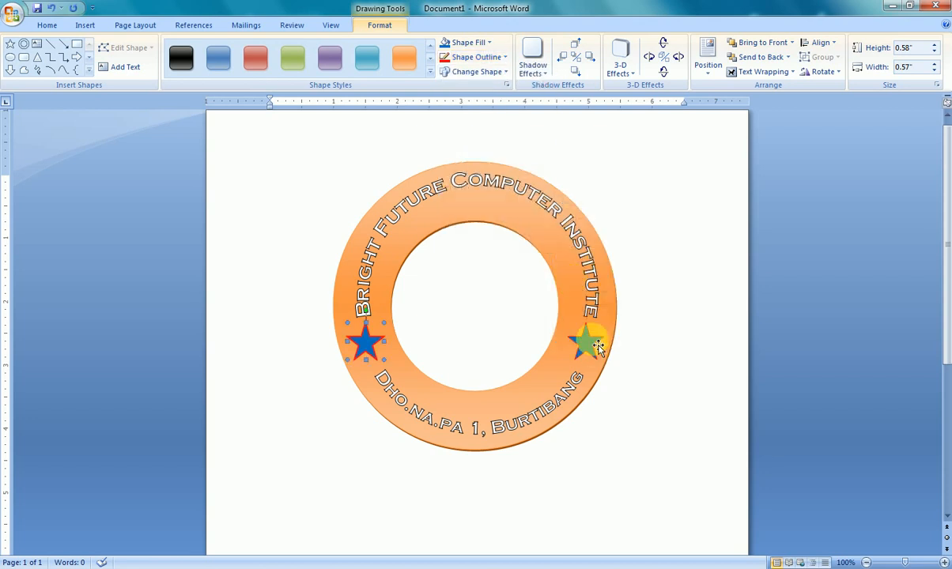
click(465, 62)
mouse_move(519, 204)
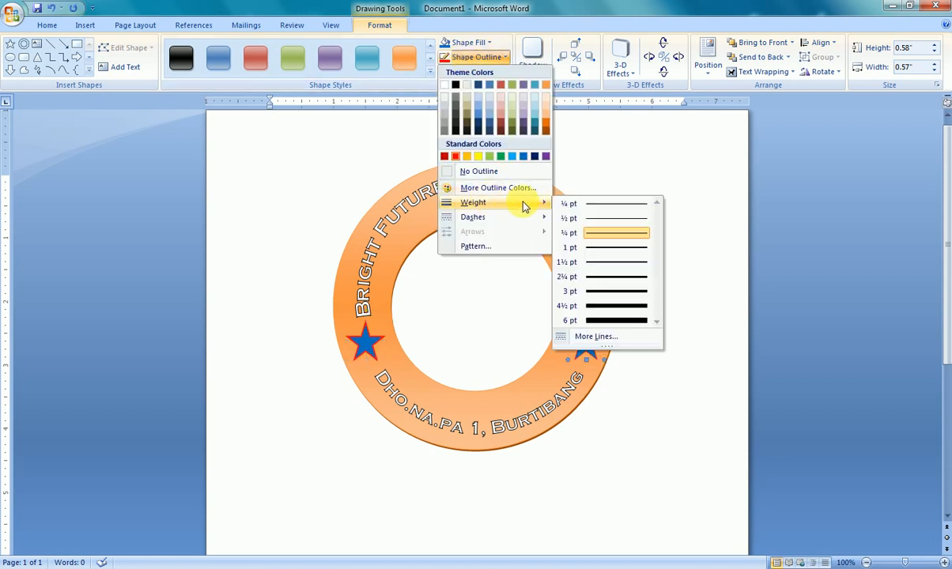
click(600, 268)
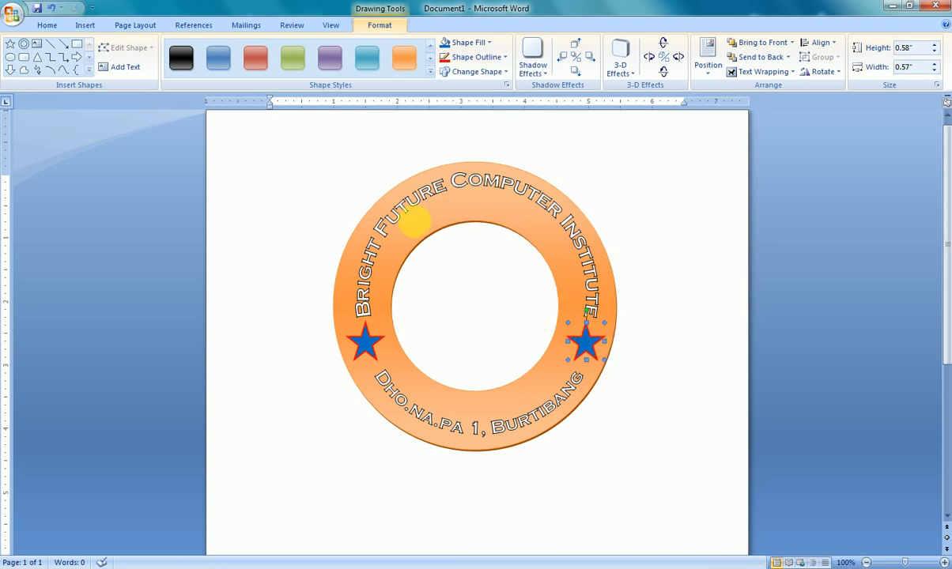
- Give the donut a standard red outline and bring up its outline weight choices
click(416, 213)
click(470, 59)
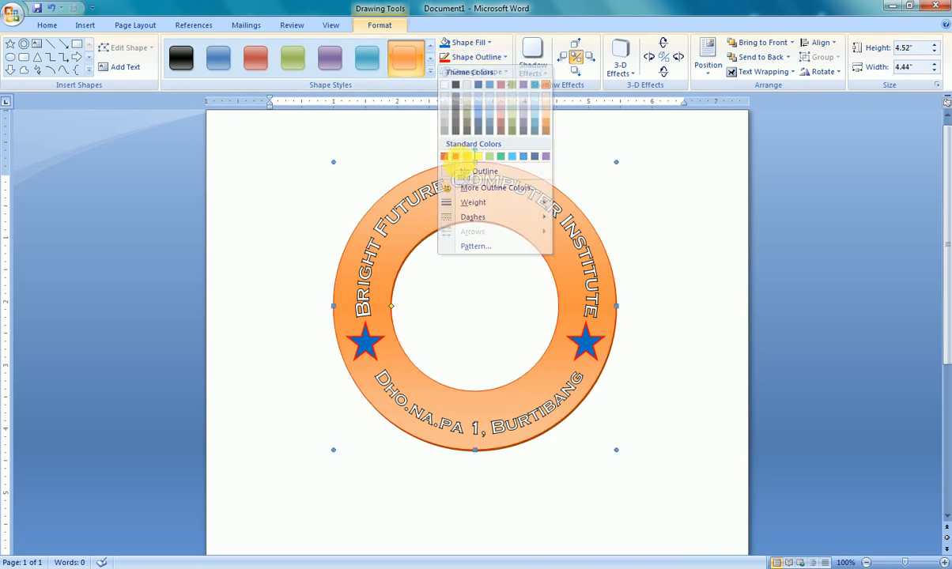
click(456, 158)
click(462, 57)
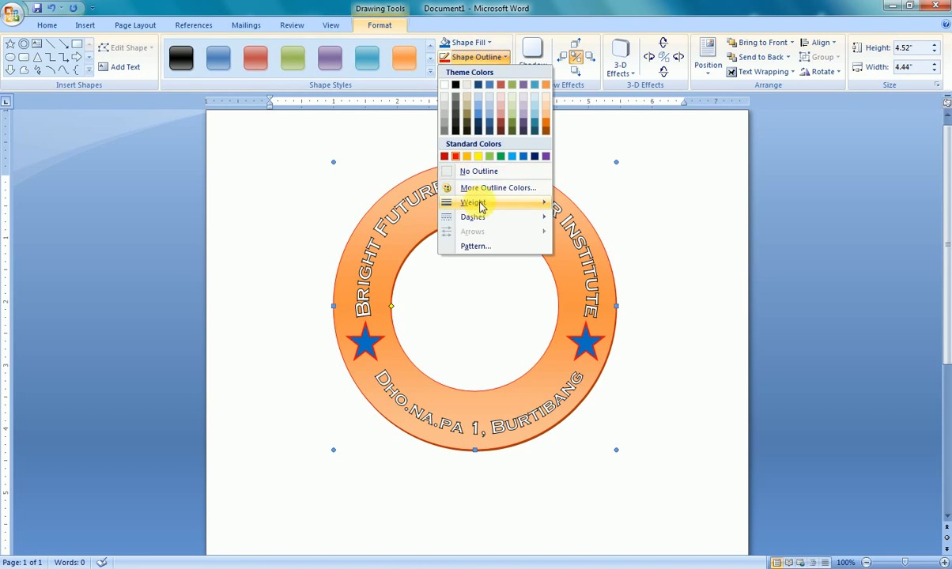
mouse_move(531, 203)
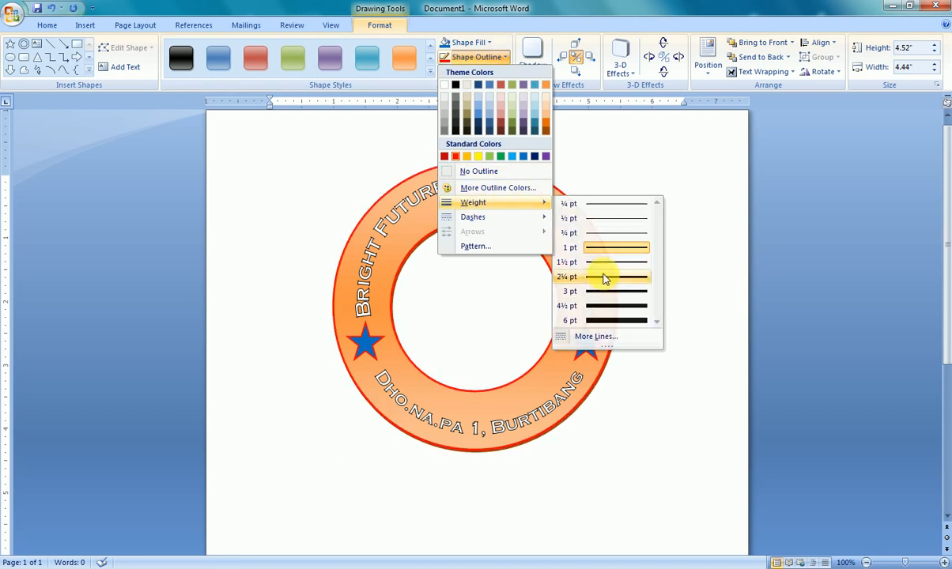
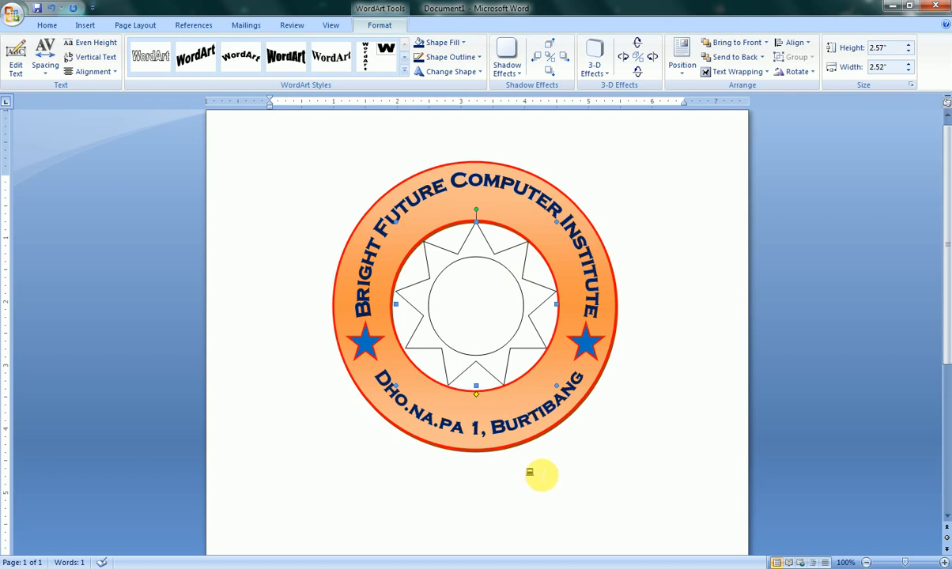
- Convert the small computer symbol below the stamp into WordArt using the first plain style and the Wingdings font
click(530, 476)
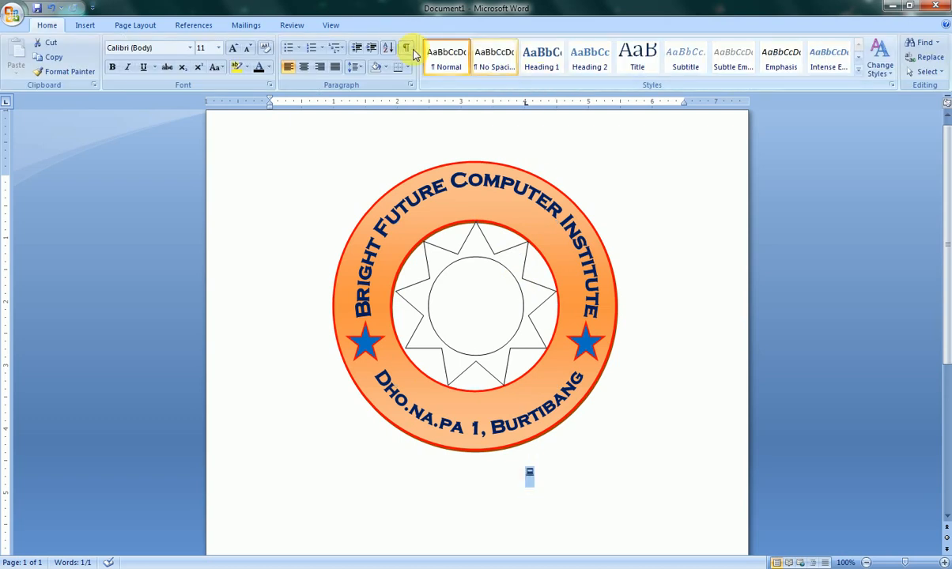
click(85, 23)
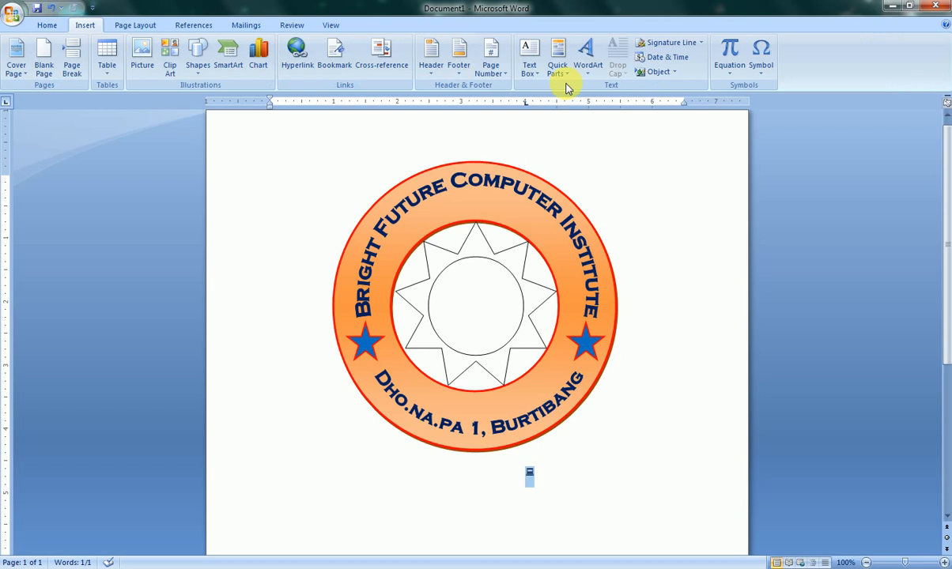
click(591, 70)
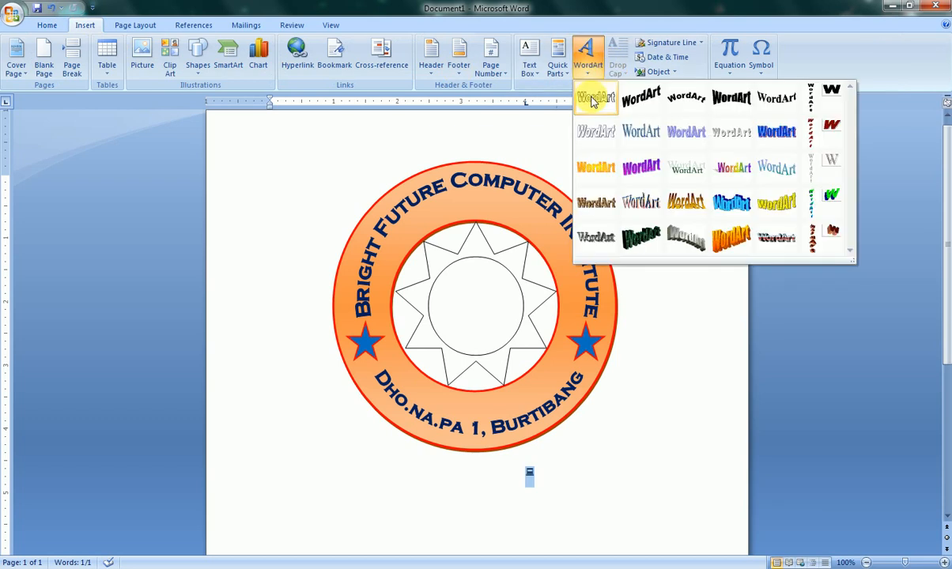
click(597, 96)
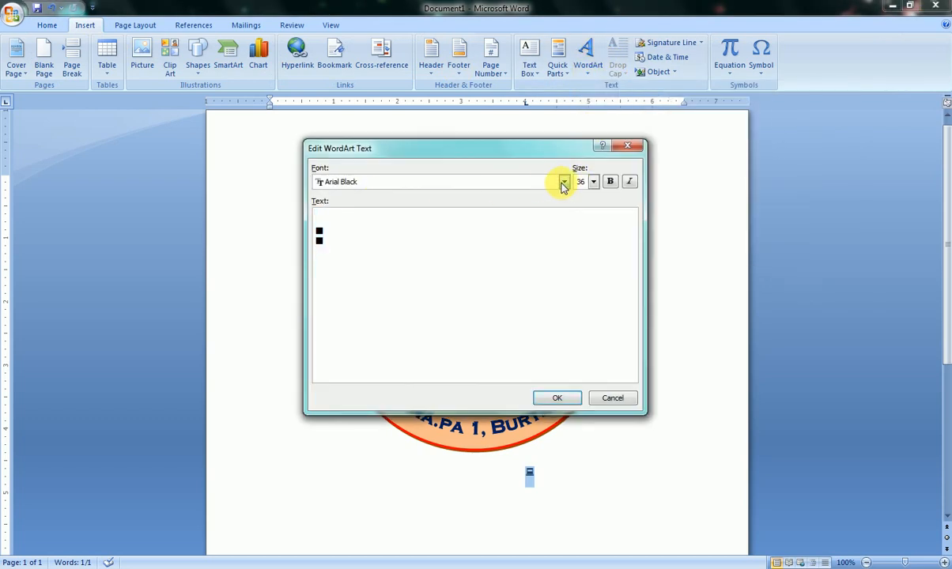
click(563, 182)
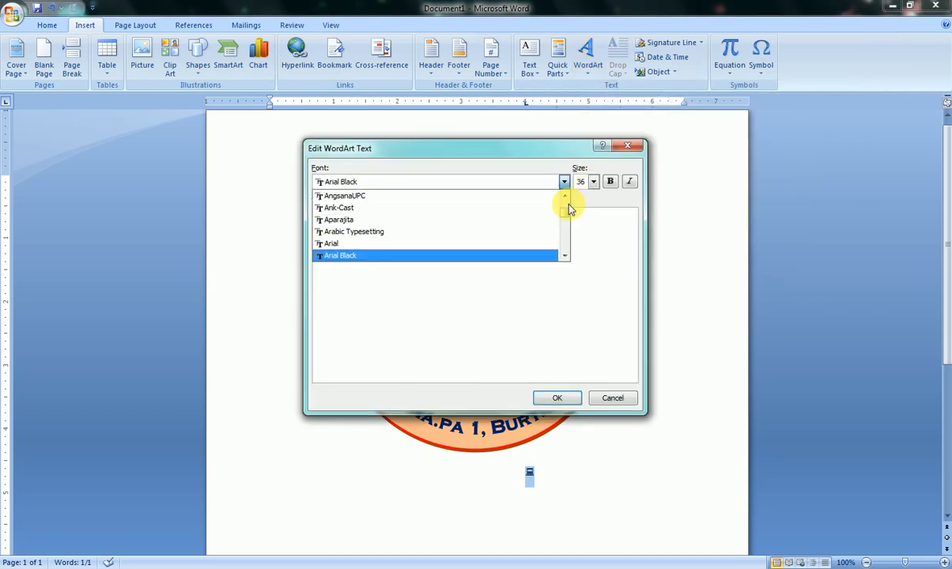
drag(566, 219, 547, 255)
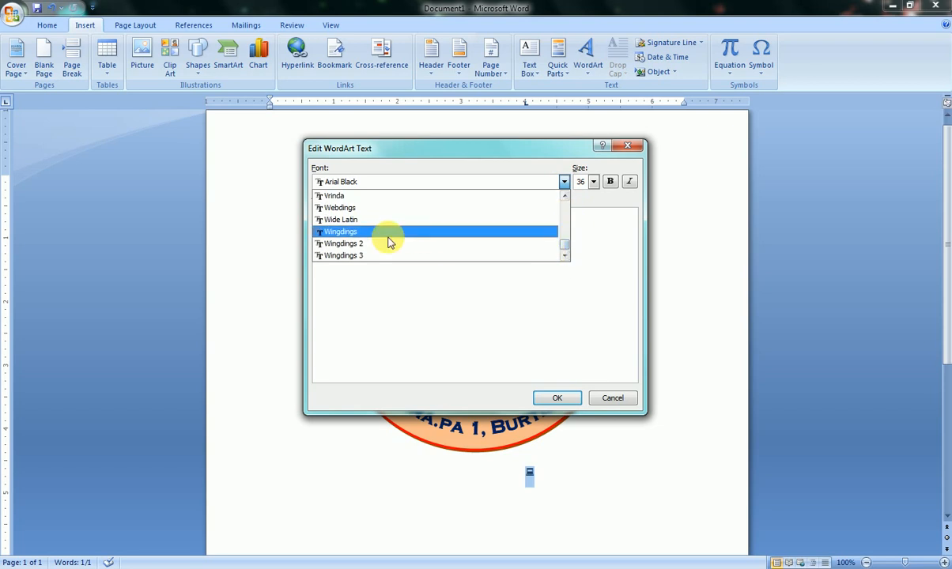
click(348, 231)
click(557, 398)
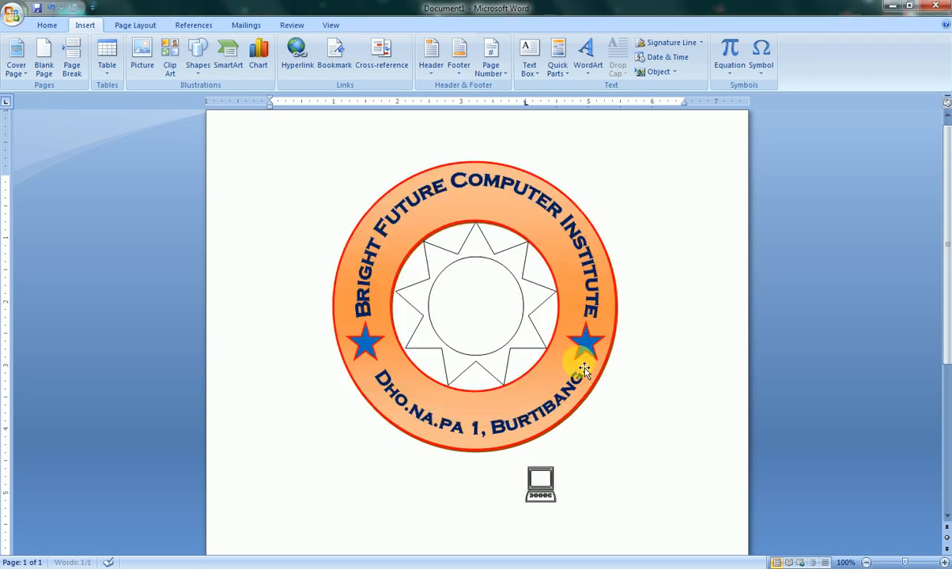
- Set the computer WordArt's text wrapping to In Front of Text and move it into the circle inside the sun shape
click(540, 482)
click(731, 72)
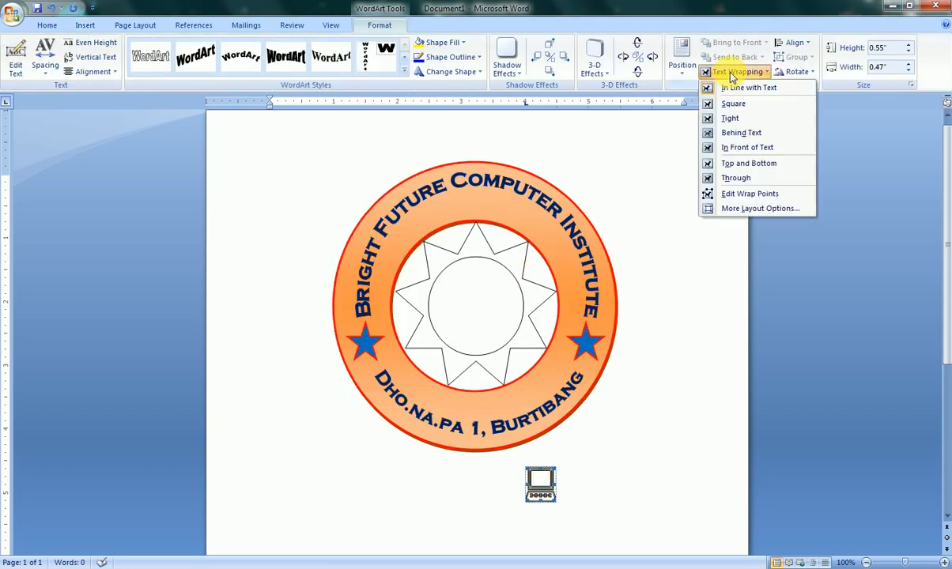
click(720, 150)
drag(545, 501, 468, 300)
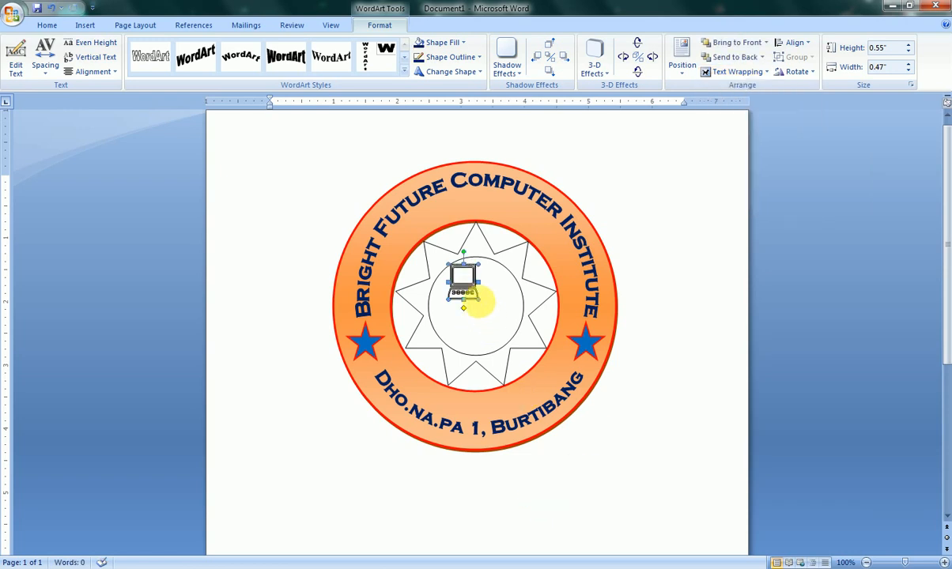
- Enlarge the computer WordArt to about 1.12" high and 0.96" wide and center it in the sun's inner circle
drag(504, 330, 505, 330)
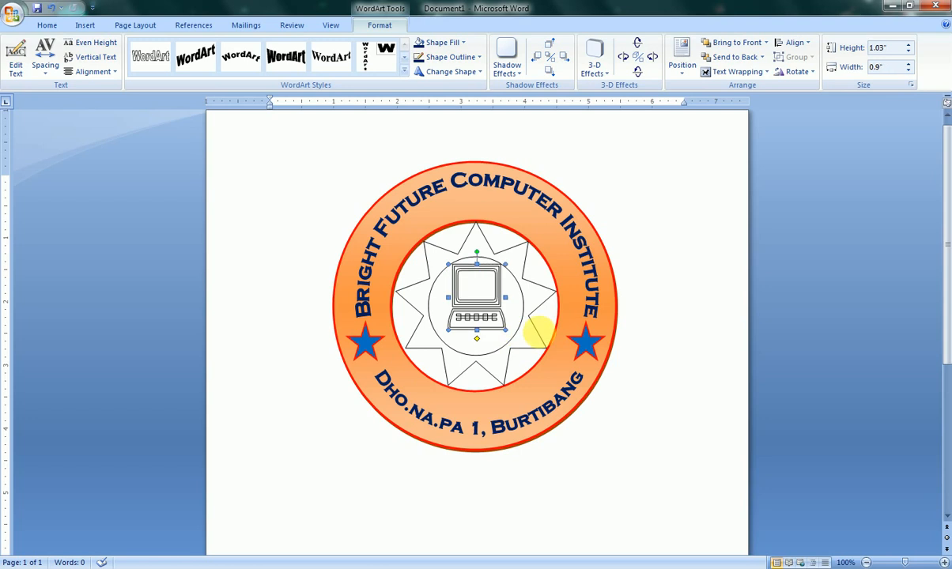
key(ctrl+Down)
key(ctrl+Down)
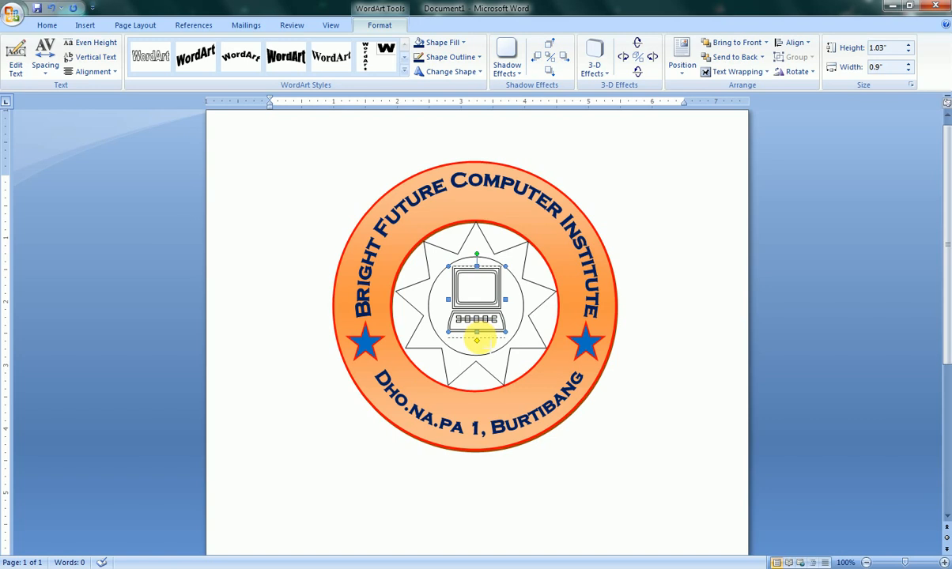
drag(477, 333, 476, 339)
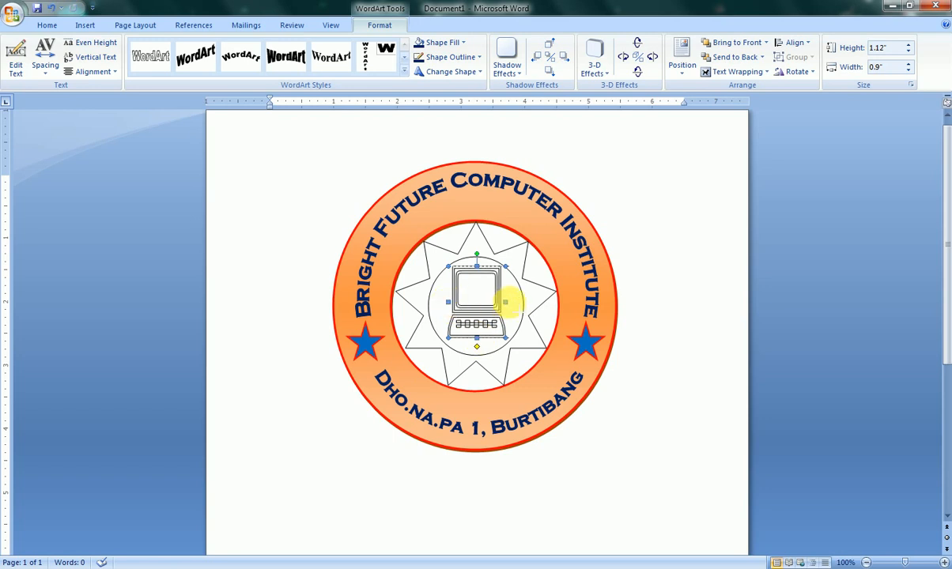
drag(505, 302, 509, 302)
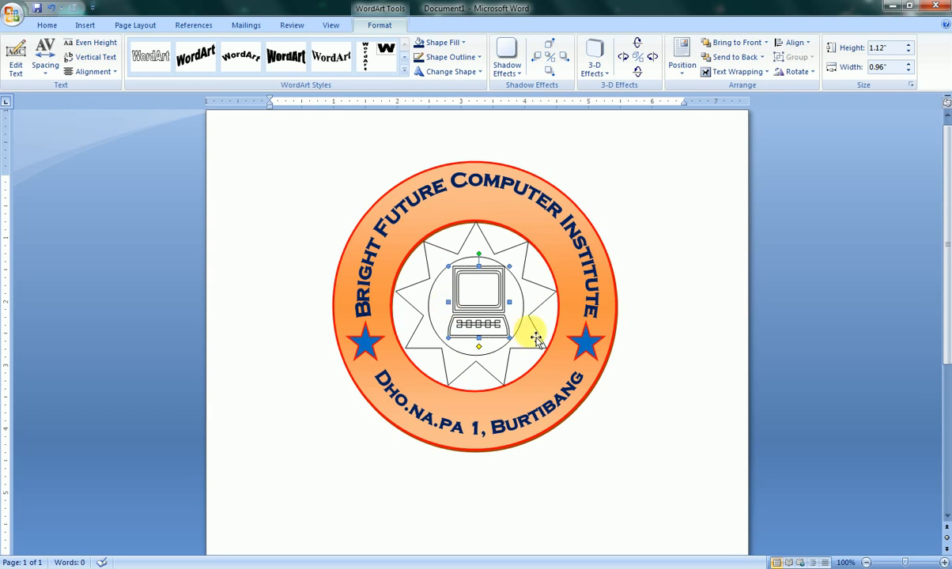
key(ctrl+Left)
key(ctrl+Left)
key(ctrl+Left)
key(ctrl+Left)
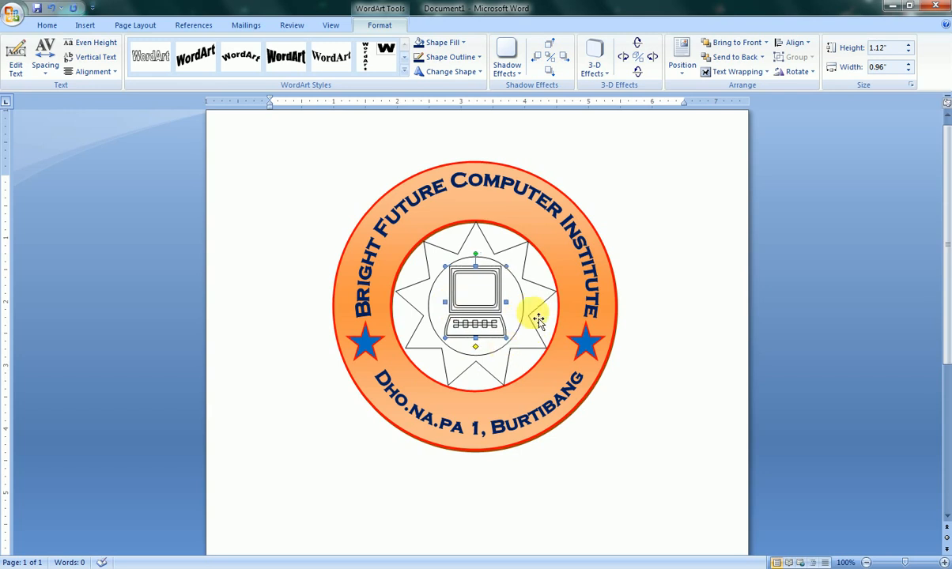
- Fill the sun shape around the computer with the standard dark blue color
click(518, 260)
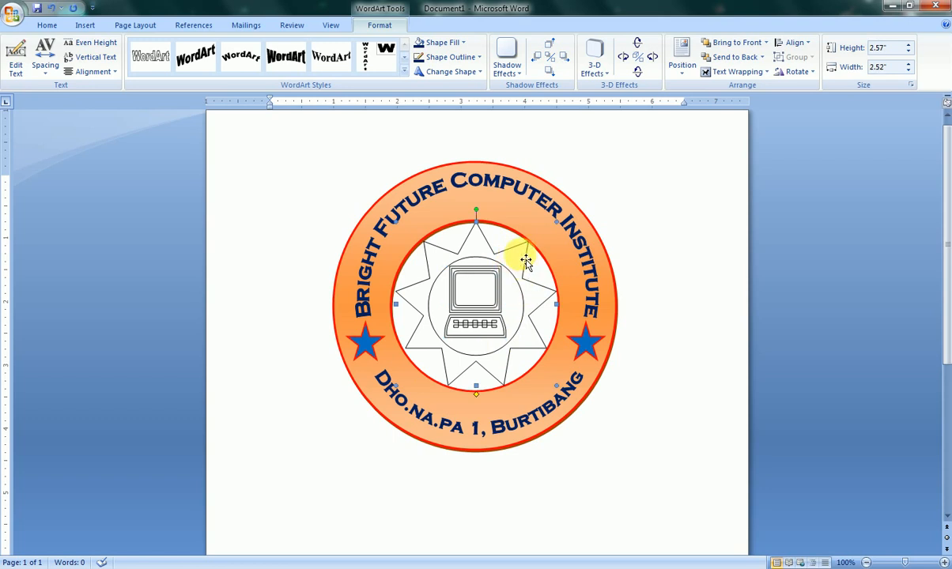
click(434, 47)
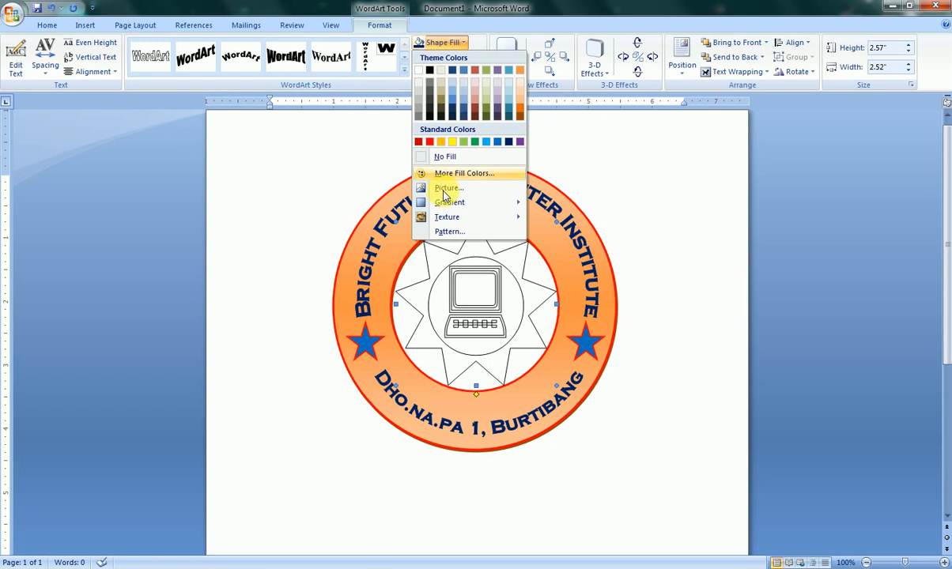
click(509, 142)
- Give the computer WordArt a black fill and a black outline
click(462, 316)
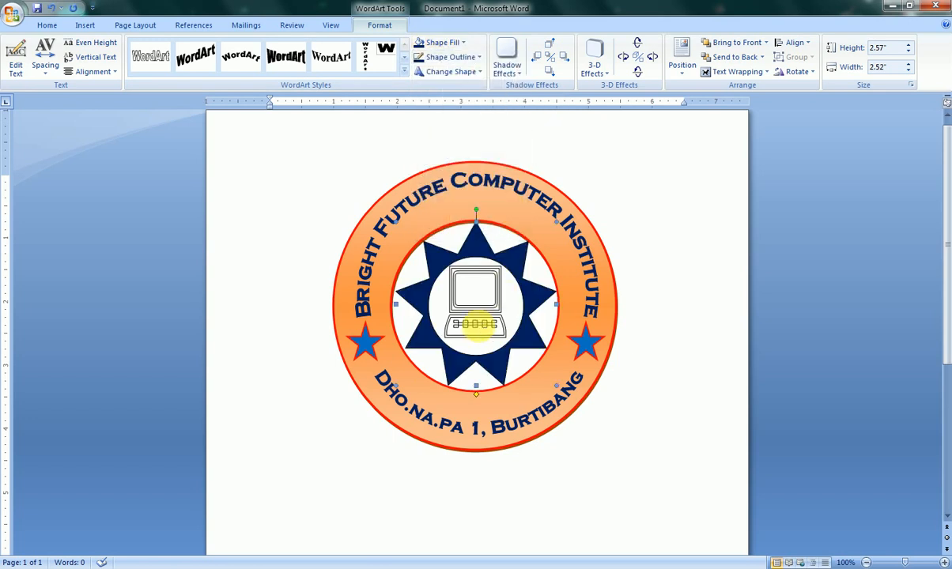
click(448, 46)
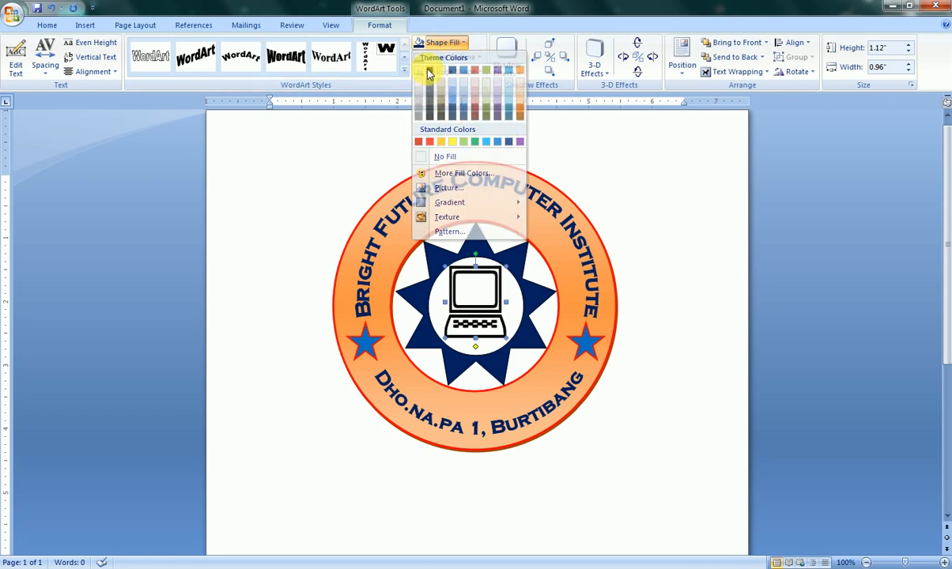
click(428, 71)
click(444, 57)
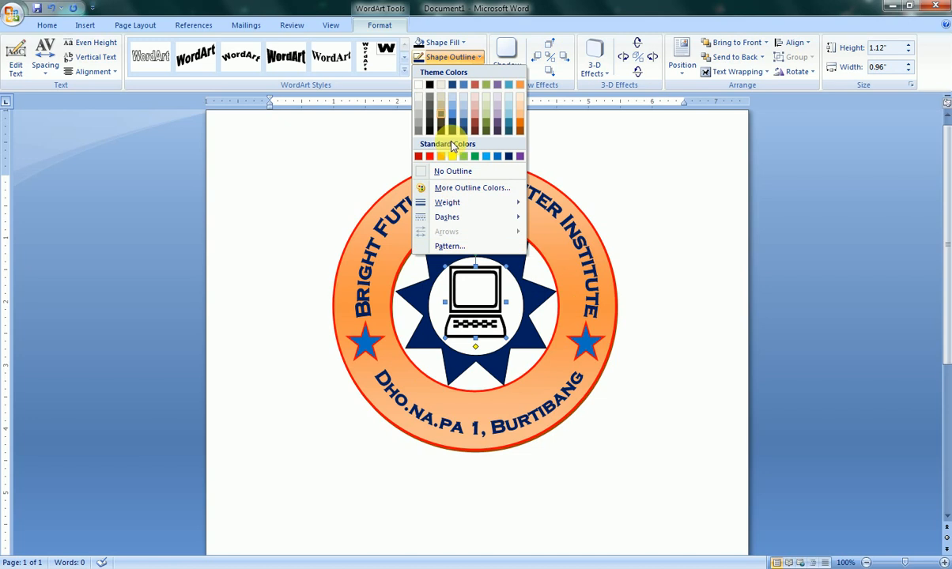
click(430, 87)
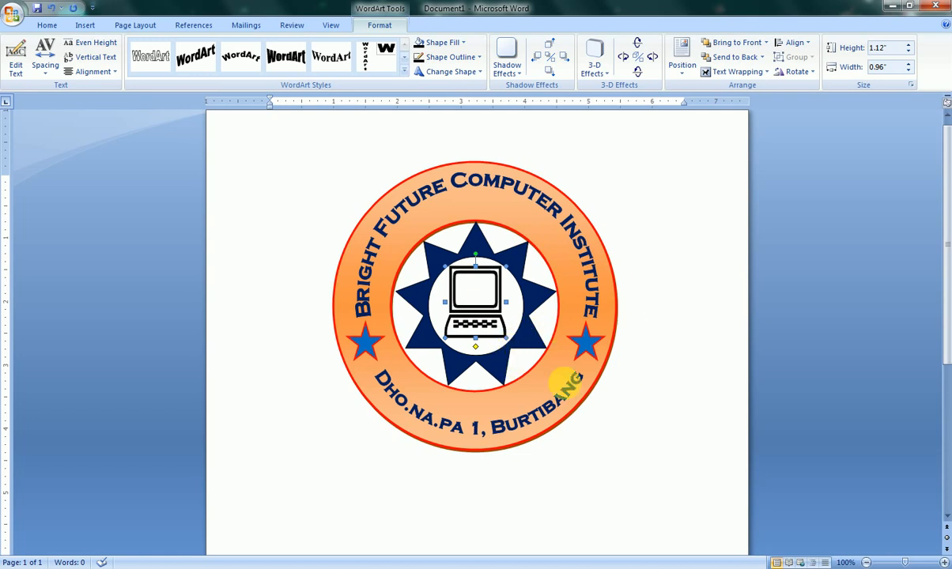
- Select every object of the stamp with Select Objects and group them into a single object
click(643, 333)
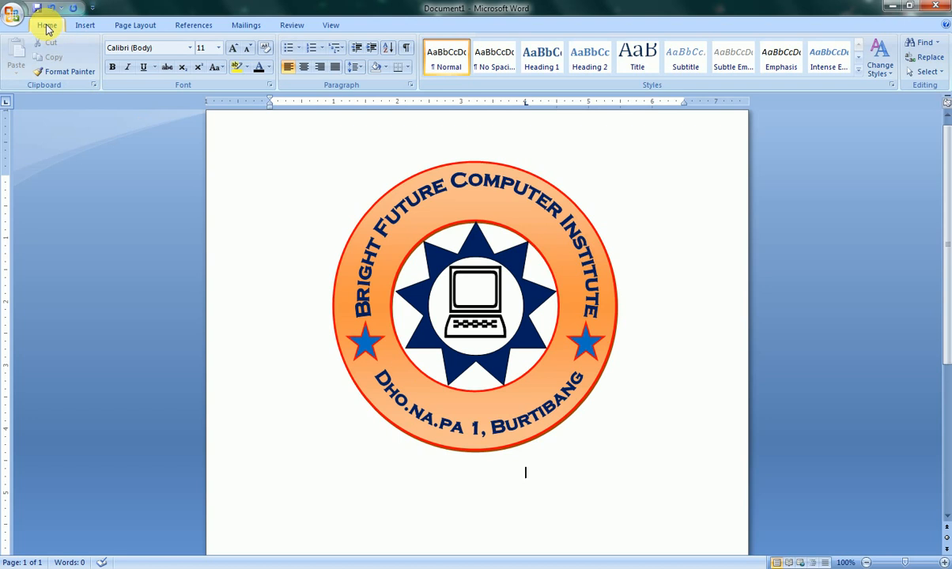
click(927, 72)
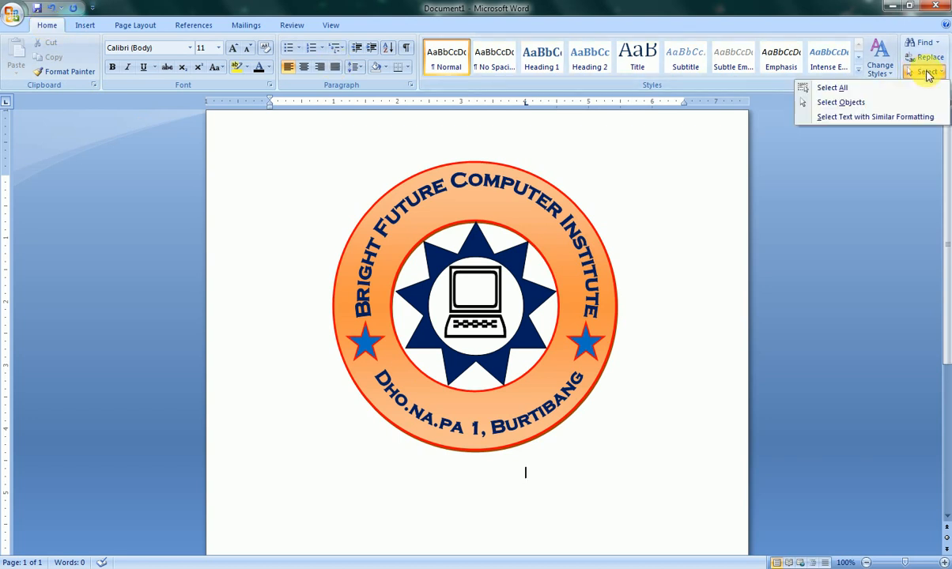
click(831, 106)
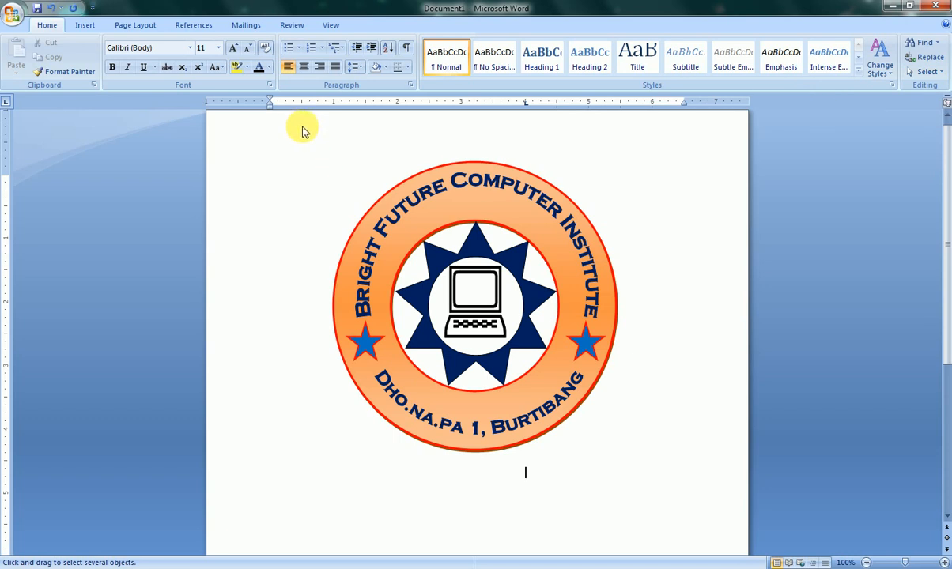
drag(302, 127, 599, 460)
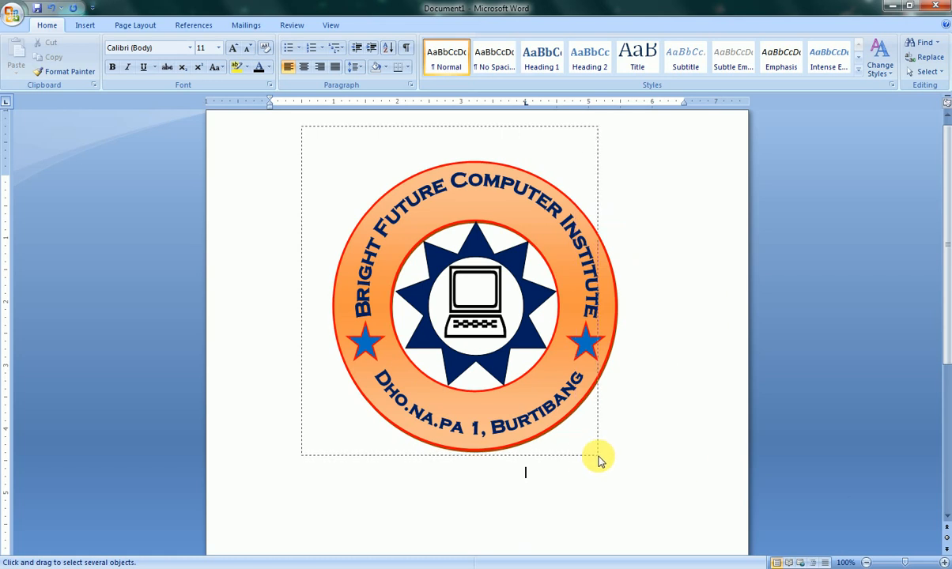
drag(598, 460, 602, 457)
mouse_move(639, 409)
mouse_down()
mouse_move(656, 485)
mouse_move(641, 475)
mouse_move(661, 475)
mouse_up()
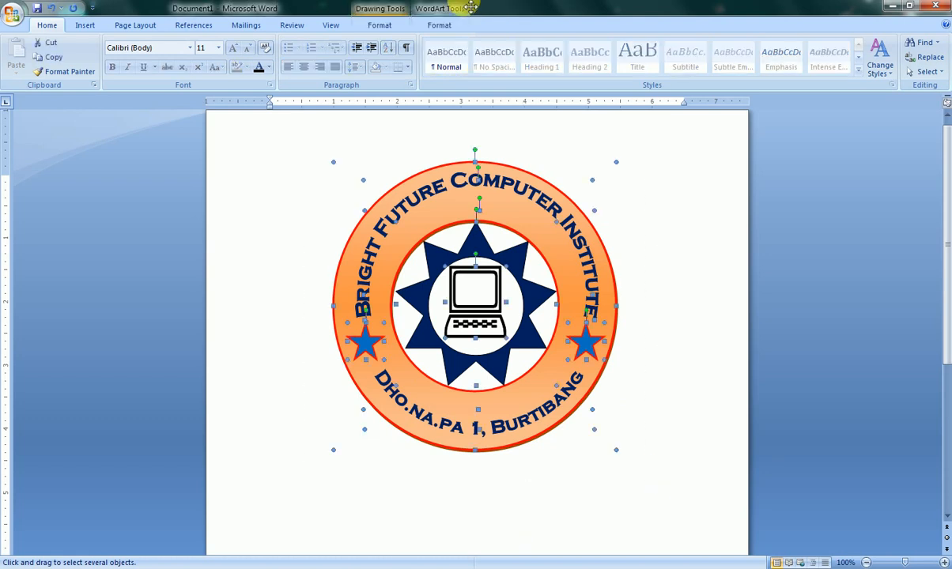
click(440, 28)
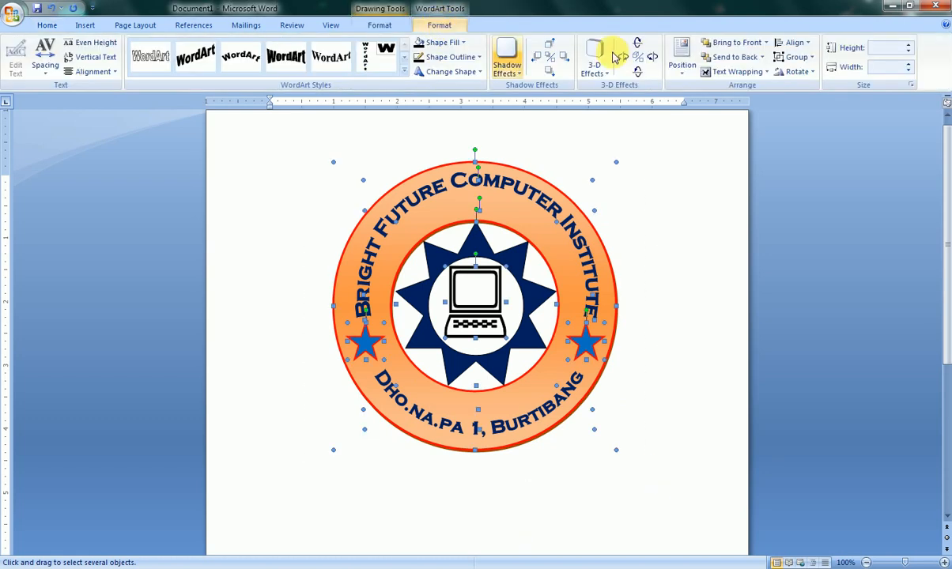
click(795, 61)
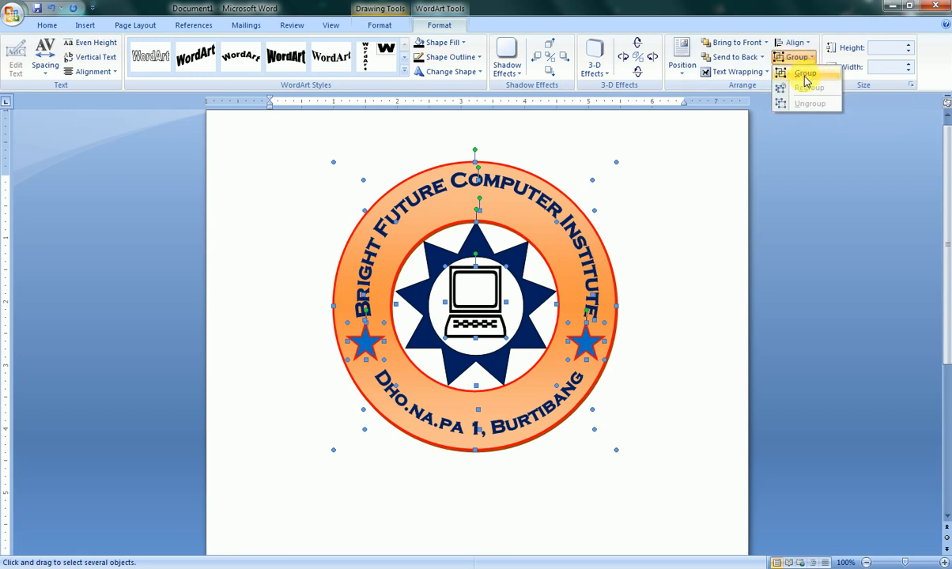
click(803, 79)
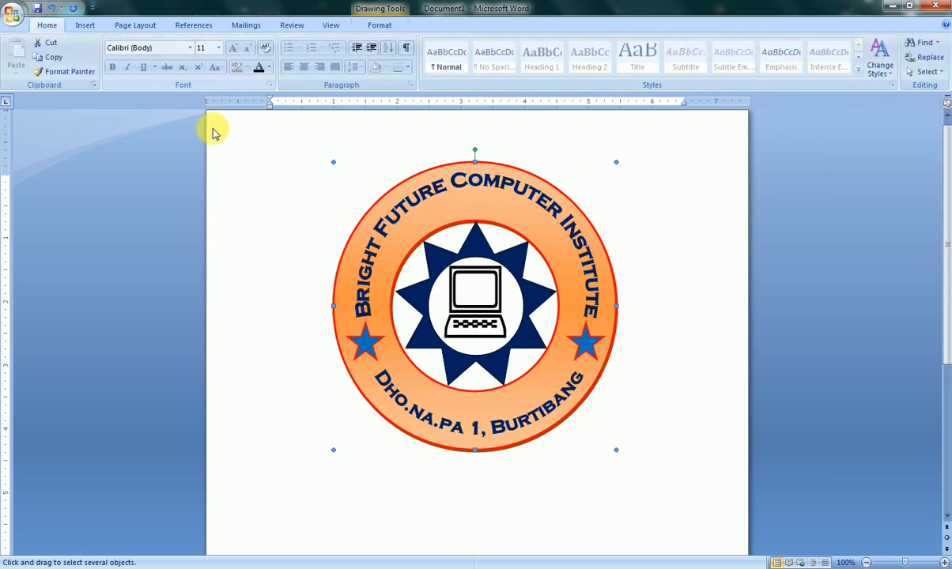
- Reposition the grouped stamp slightly left of its original place on the page and copy it
drag(449, 203, 501, 214)
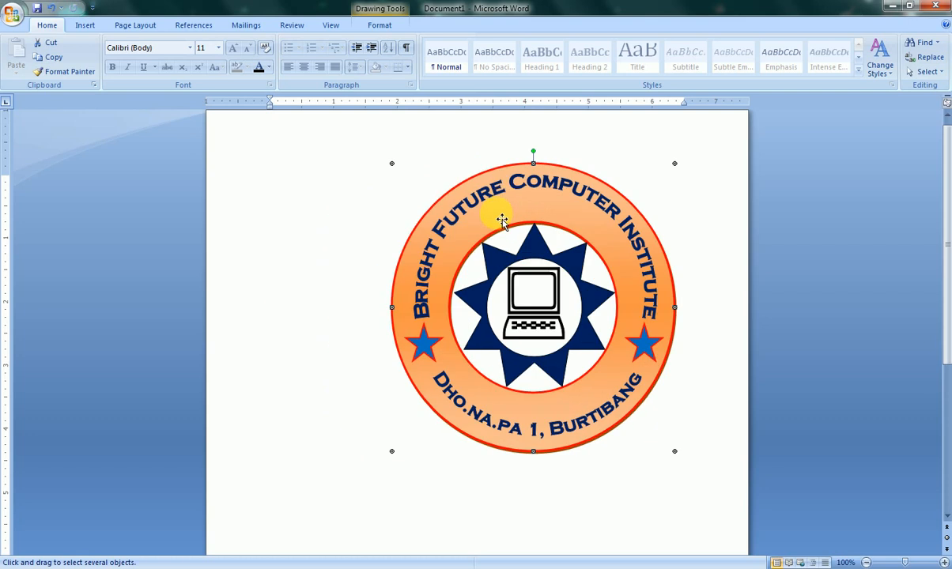
drag(350, 198, 436, 207)
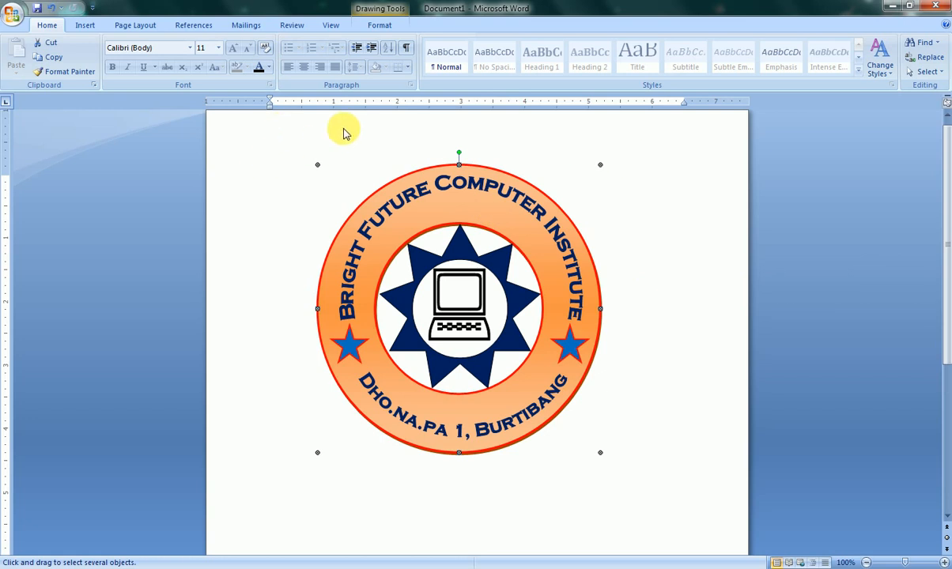
right_click(477, 200)
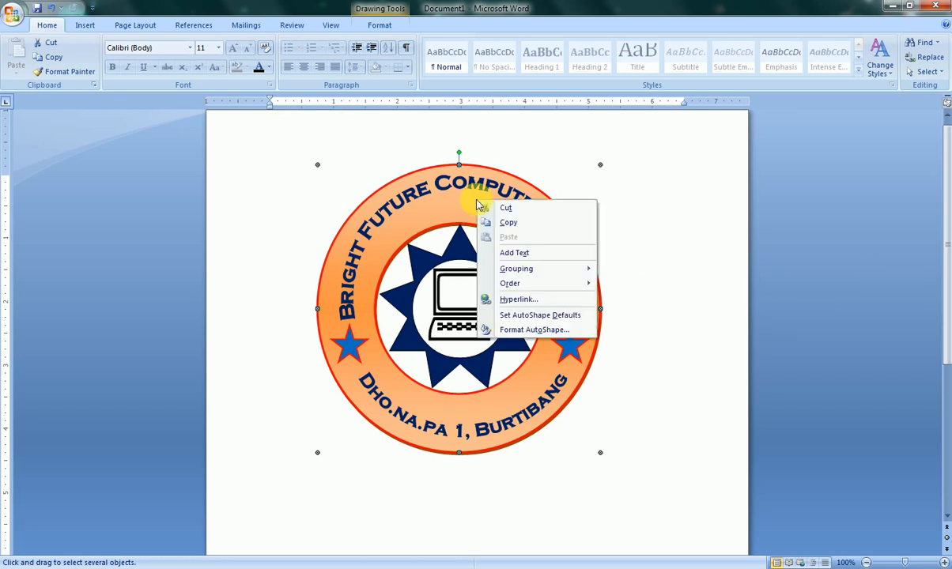
click(511, 224)
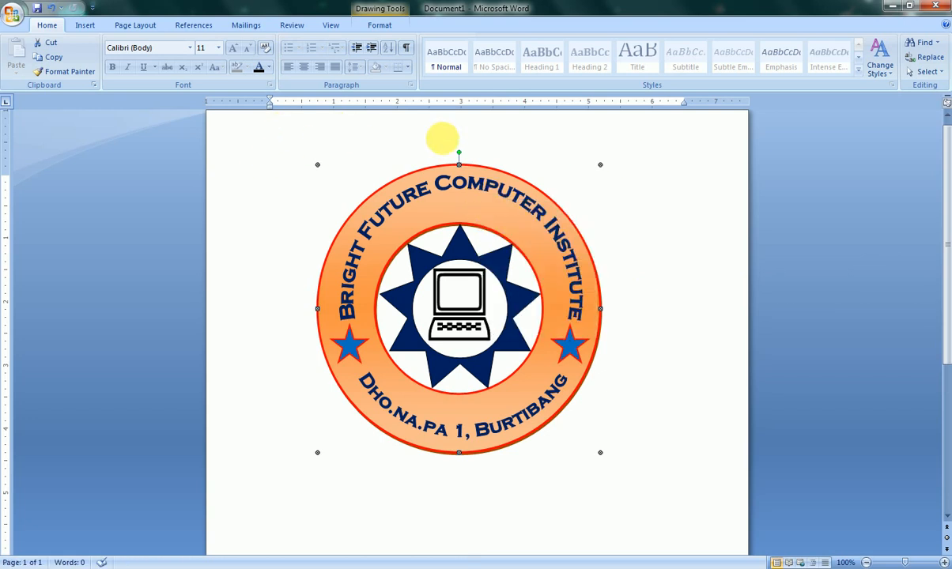
- Open the page header for editing and paste the copied stamp into it
double_click(385, 132)
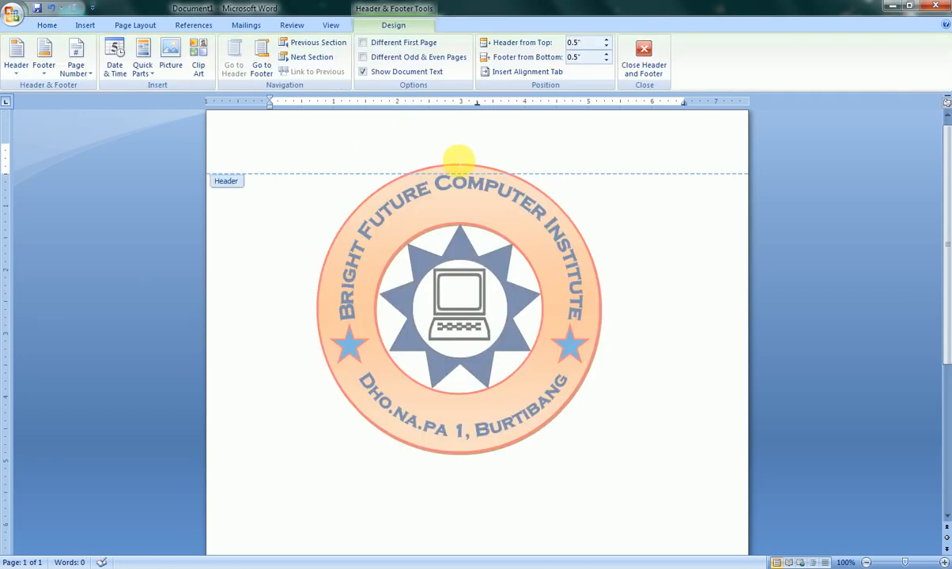
right_click(466, 283)
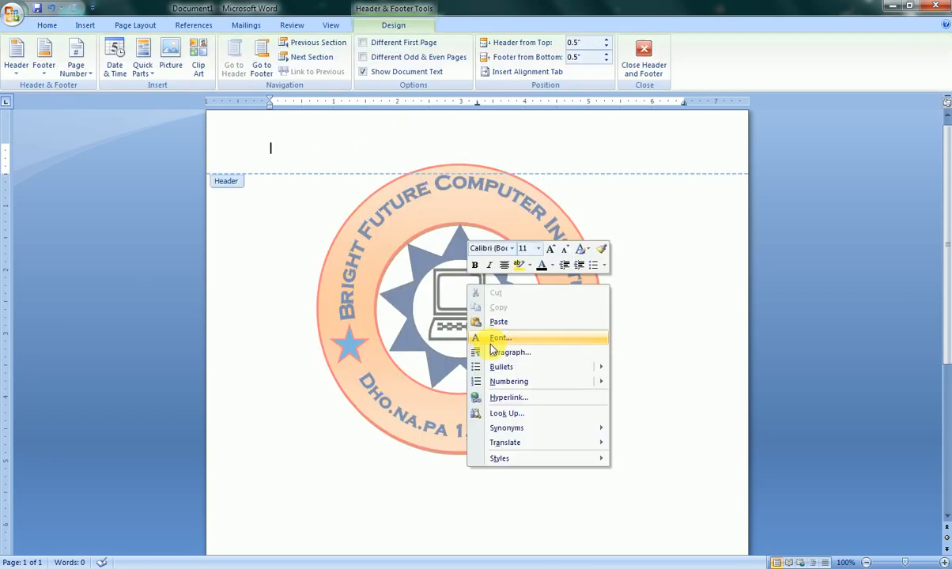
click(488, 280)
click(480, 278)
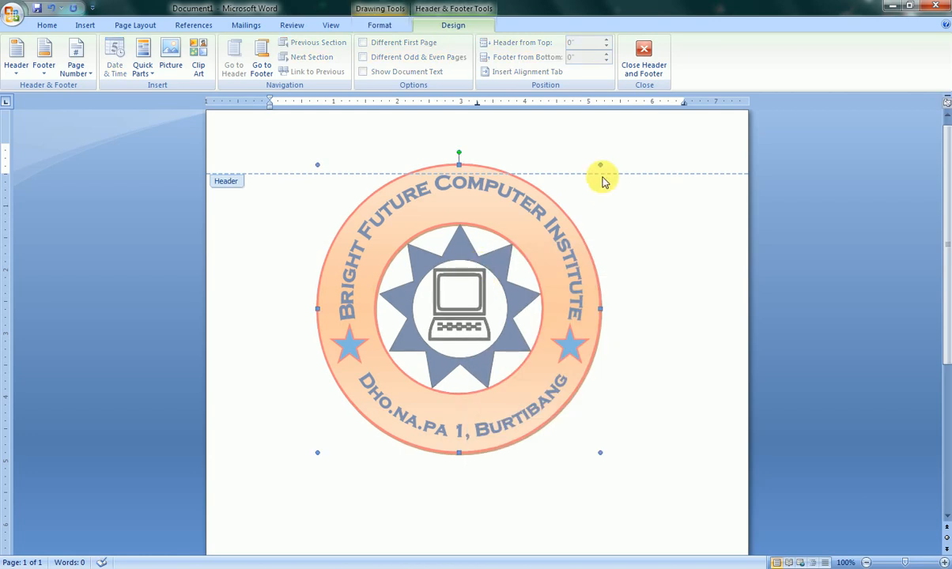
- Leave header editing, delete the stamp in the document body and enter four lines of filler text over the header copy
click(595, 137)
double_click(568, 193)
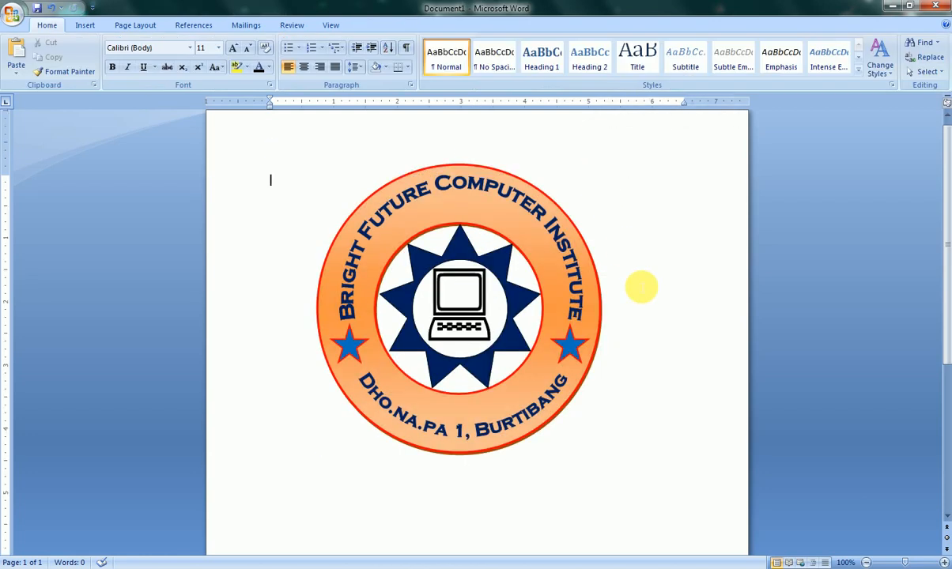
click(561, 264)
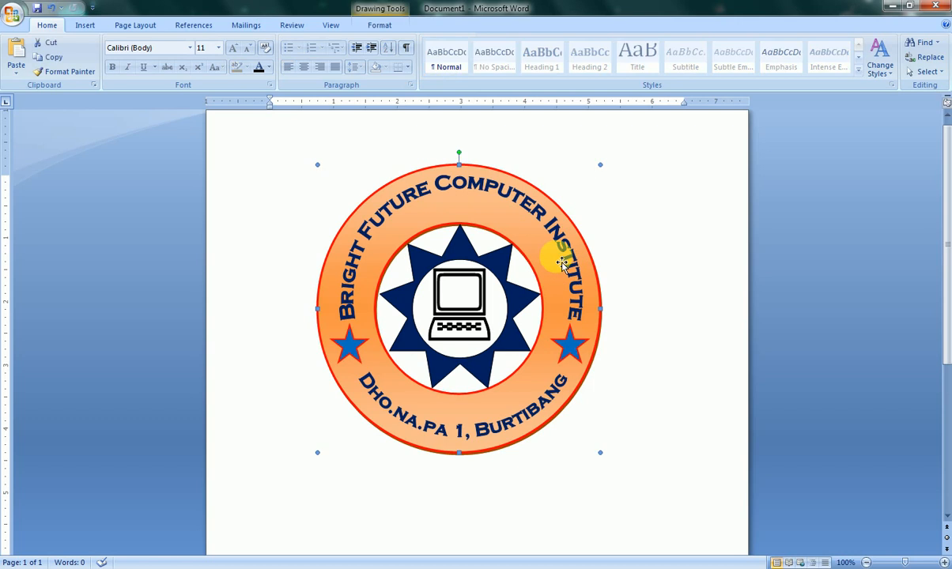
click(560, 262)
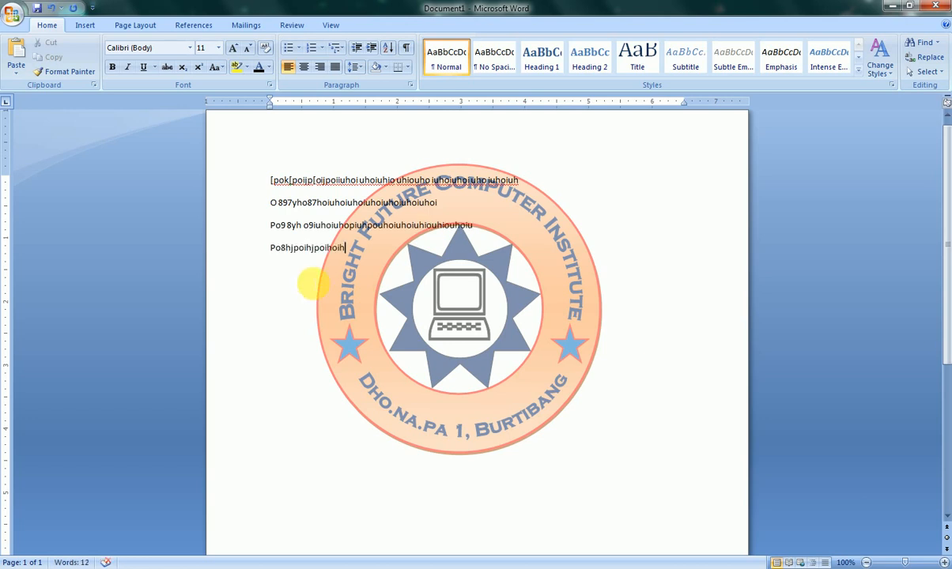
- Delete the four lines of filler text and cut the stamp out of the page header
drag(342, 246, 264, 155)
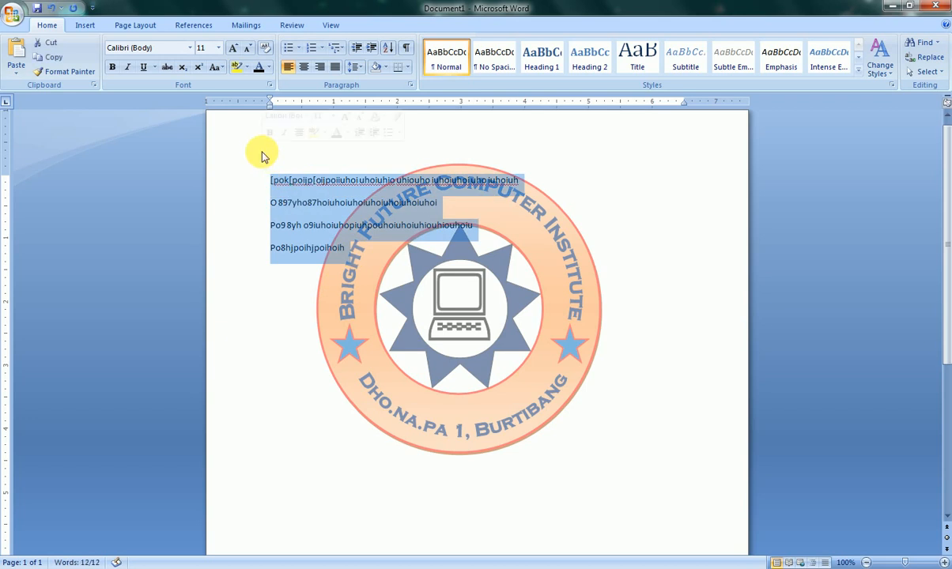
key(Delete)
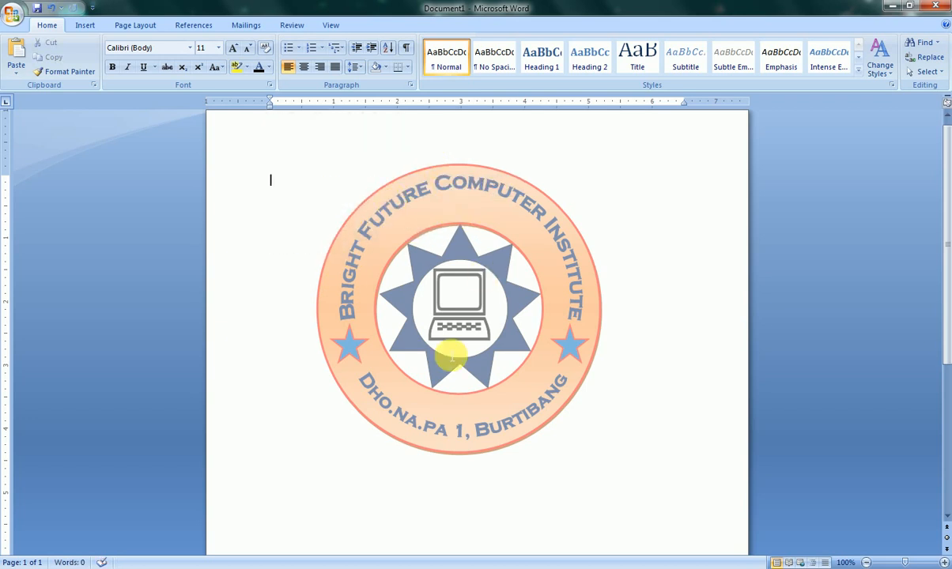
double_click(402, 142)
right_click(419, 209)
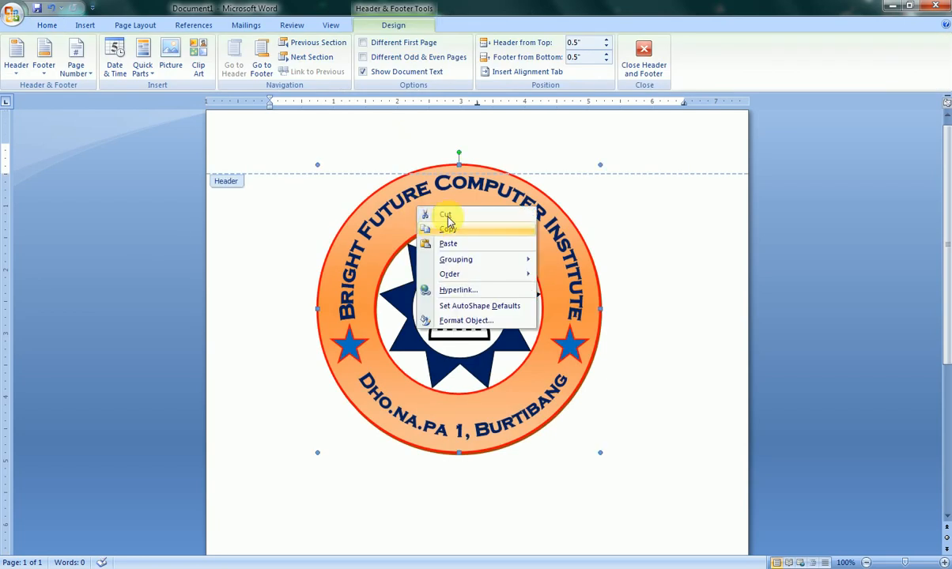
click(446, 215)
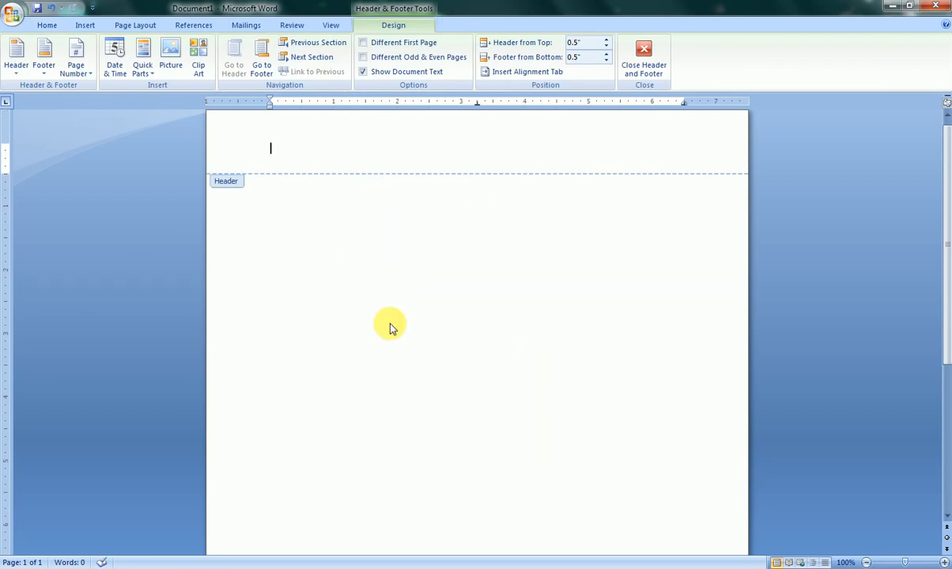
- Return to the document body, add three blank lines and paste the cut stamp there
double_click(427, 349)
key(Return)
key(Return)
key(Return)
key(Return)
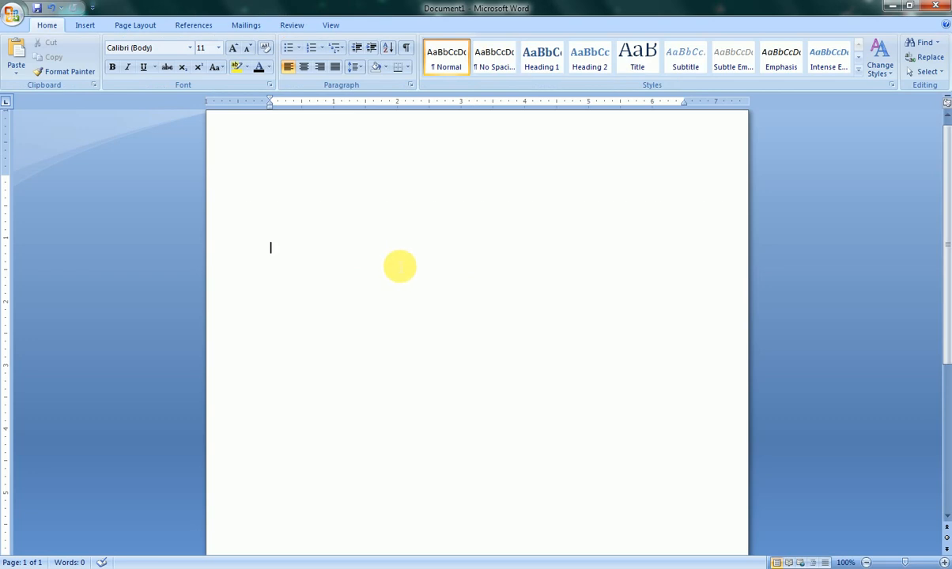
right_click(395, 262)
click(430, 304)
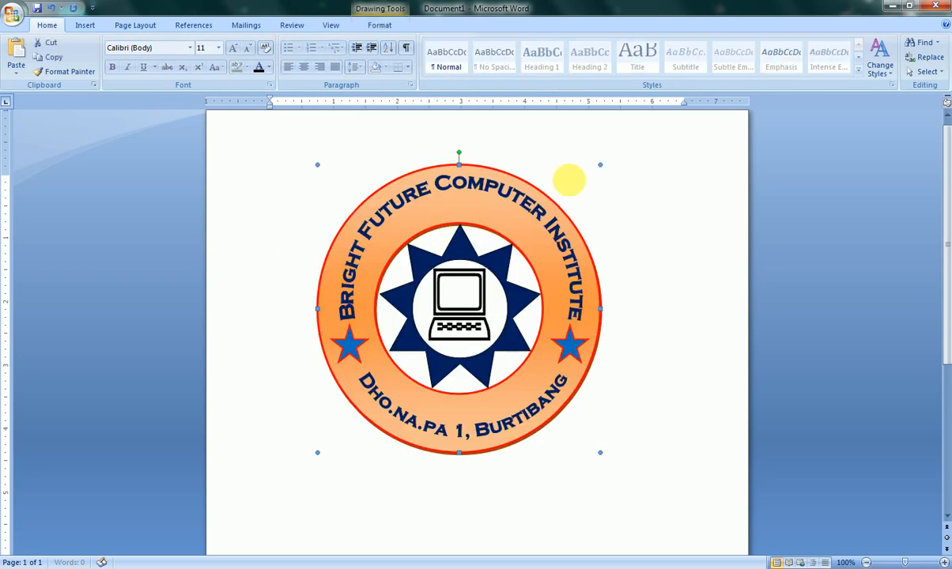
- Shrink the pasted stamp to about half its size and move it to the upper middle of the page
drag(605, 170, 463, 315)
drag(441, 368, 534, 242)
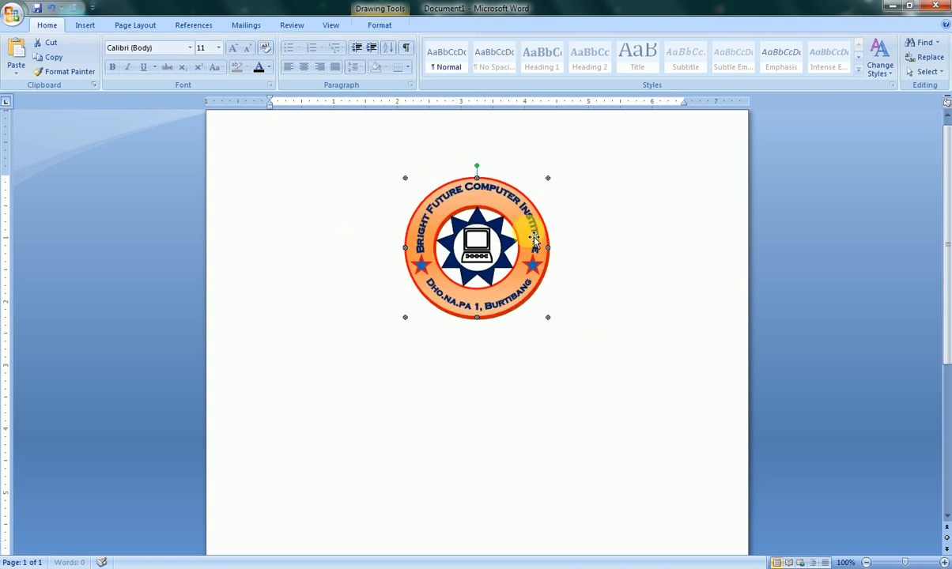
- Enlarge the stamp to about 5 inches across and center it horizontally on the upper part of the page
drag(548, 317, 654, 438)
drag(630, 374, 583, 355)
drag(625, 447, 638, 461)
drag(573, 374, 553, 364)
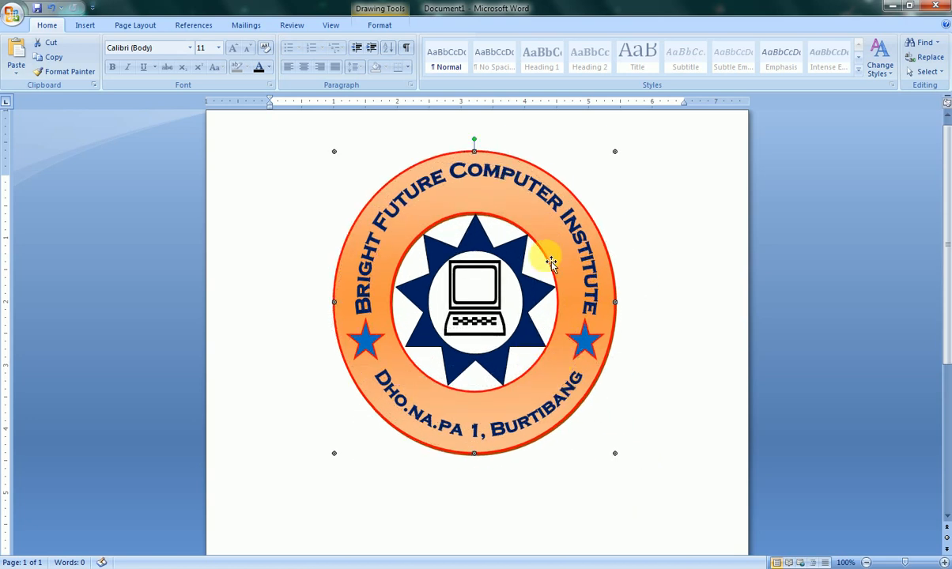
drag(614, 147, 651, 129)
drag(597, 257, 571, 282)
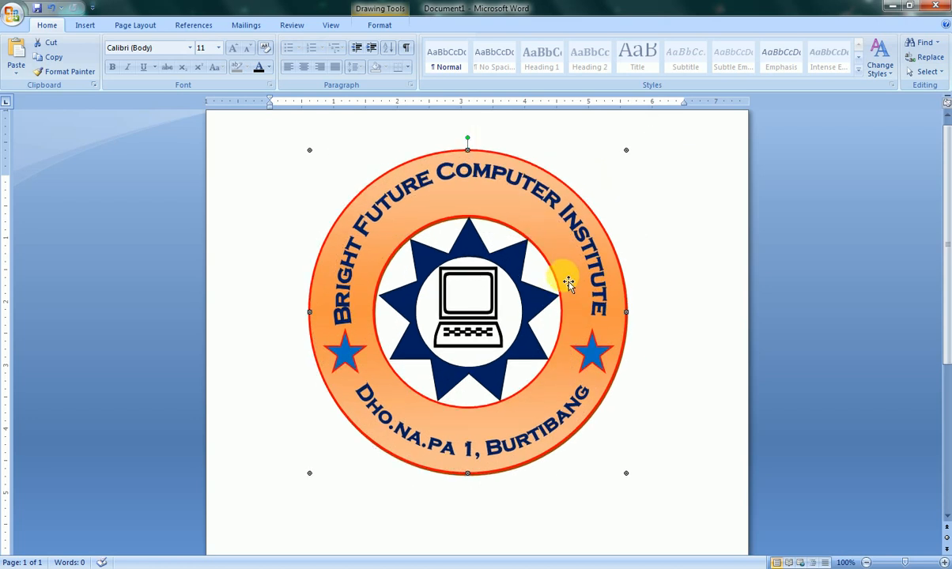